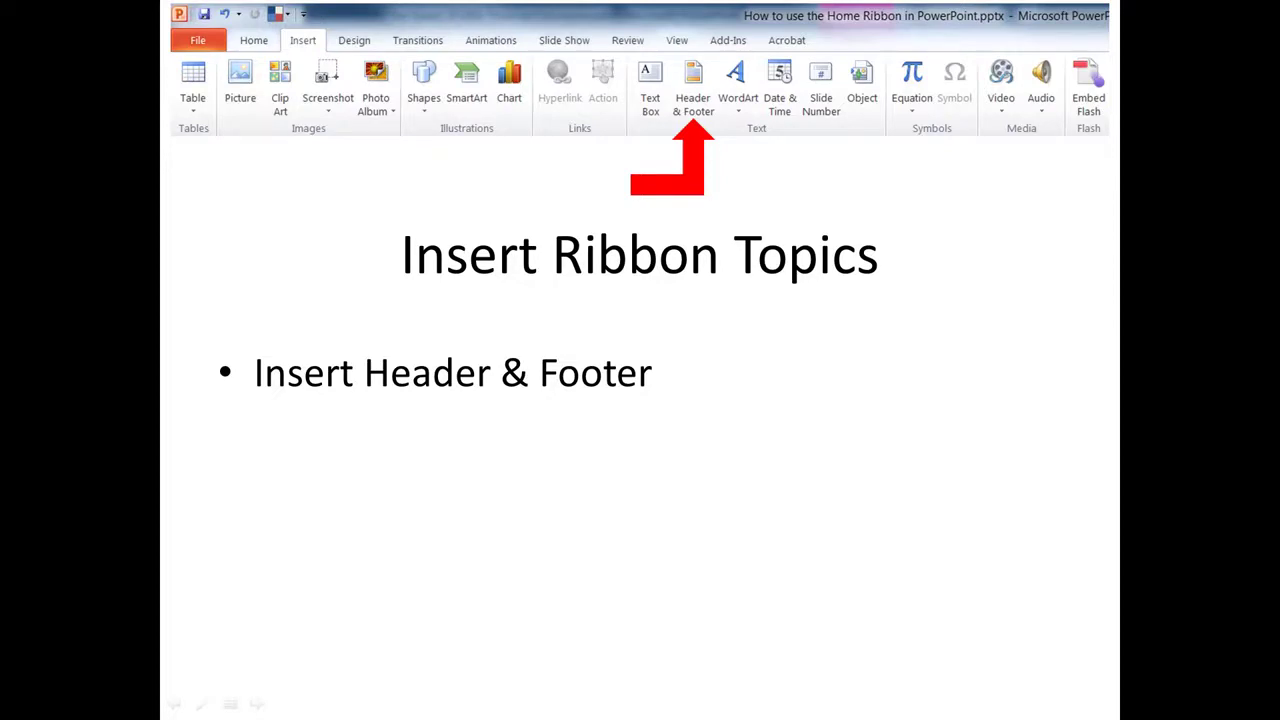
- Exit the slide show and open the Header and Footer dialog from Insert
{"action": "key", "text": "Escape"}
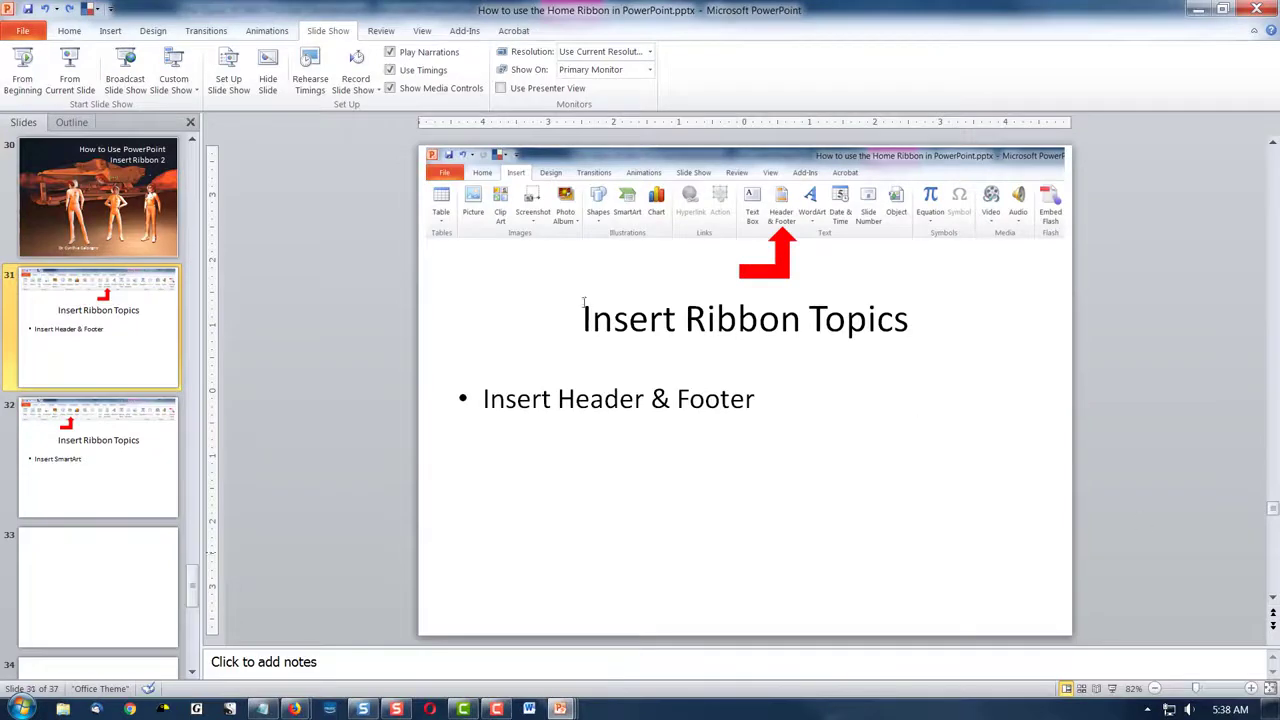
{"action": "left_click", "coordinate": [116, 32]}
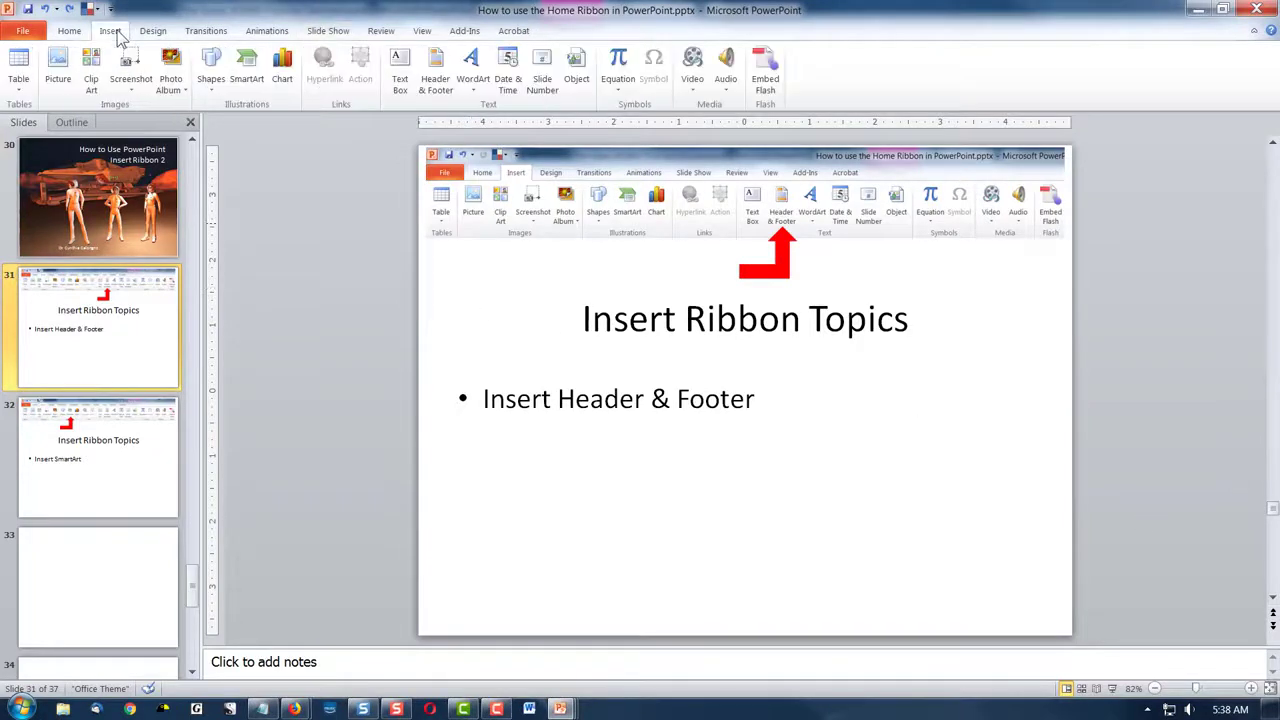
{"action": "left_click", "coordinate": [441, 88]}
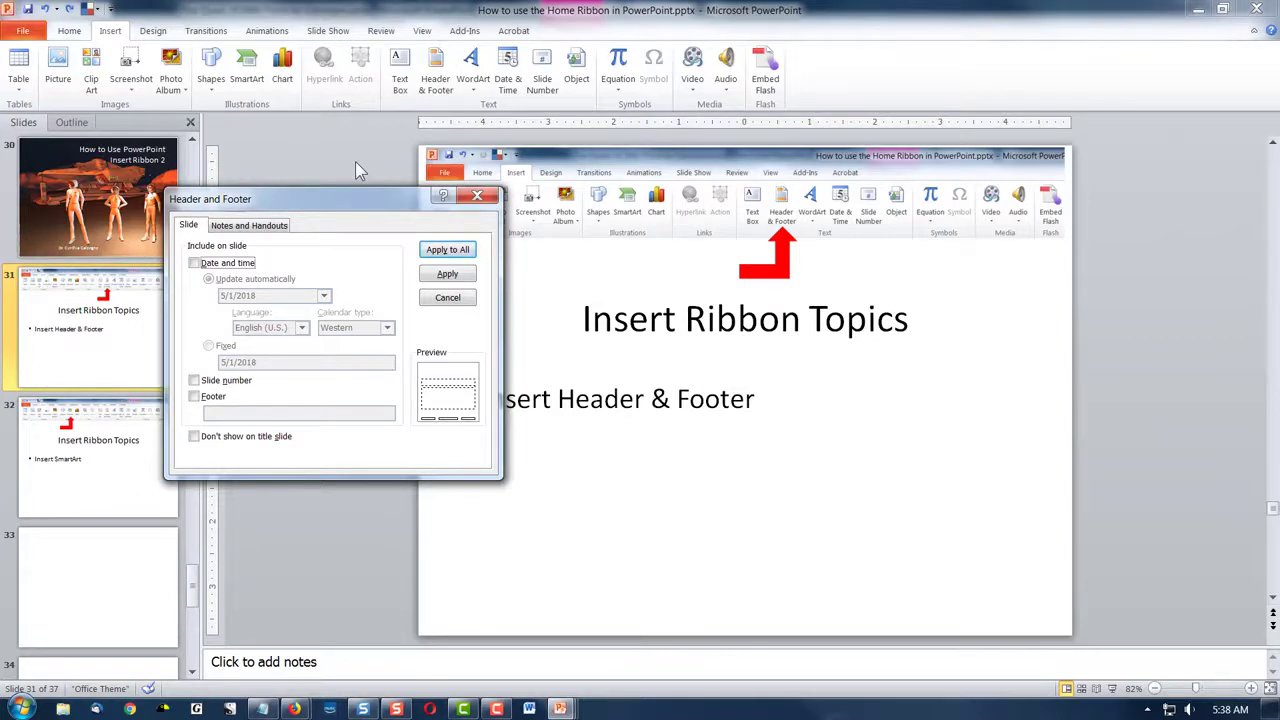
- Enable Footer with text 'The title of the footer' and Slide number, applied to slide 31 only
{"action": "left_click", "coordinate": [194, 396]}
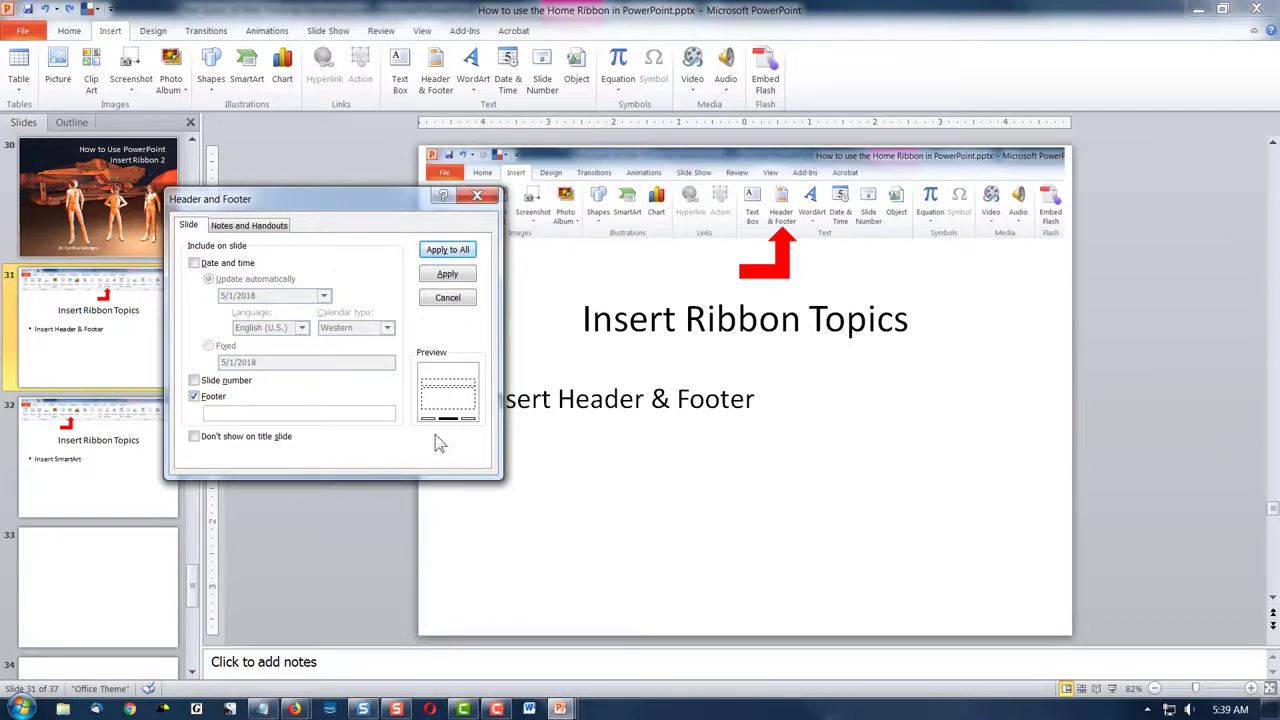
{"action": "left_click", "coordinate": [197, 383]}
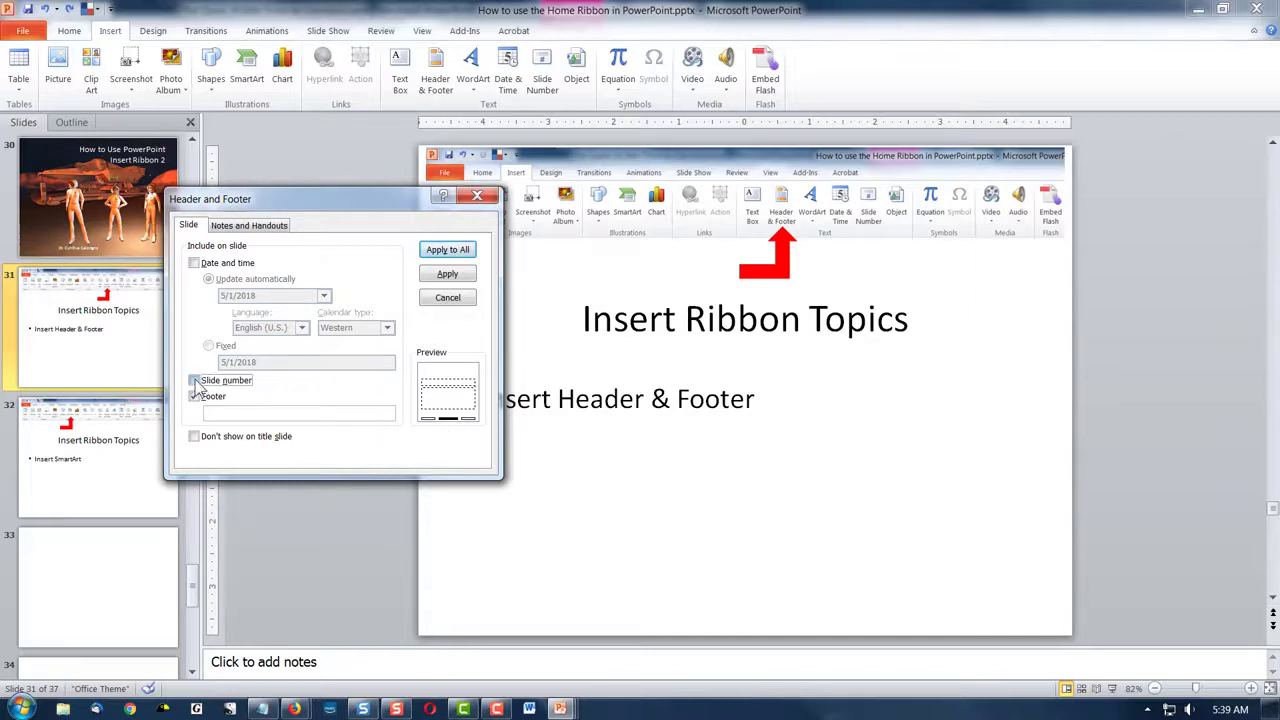
{"action": "left_click", "coordinate": [238, 412]}
{"action": "type", "text": "The title of the footer"}
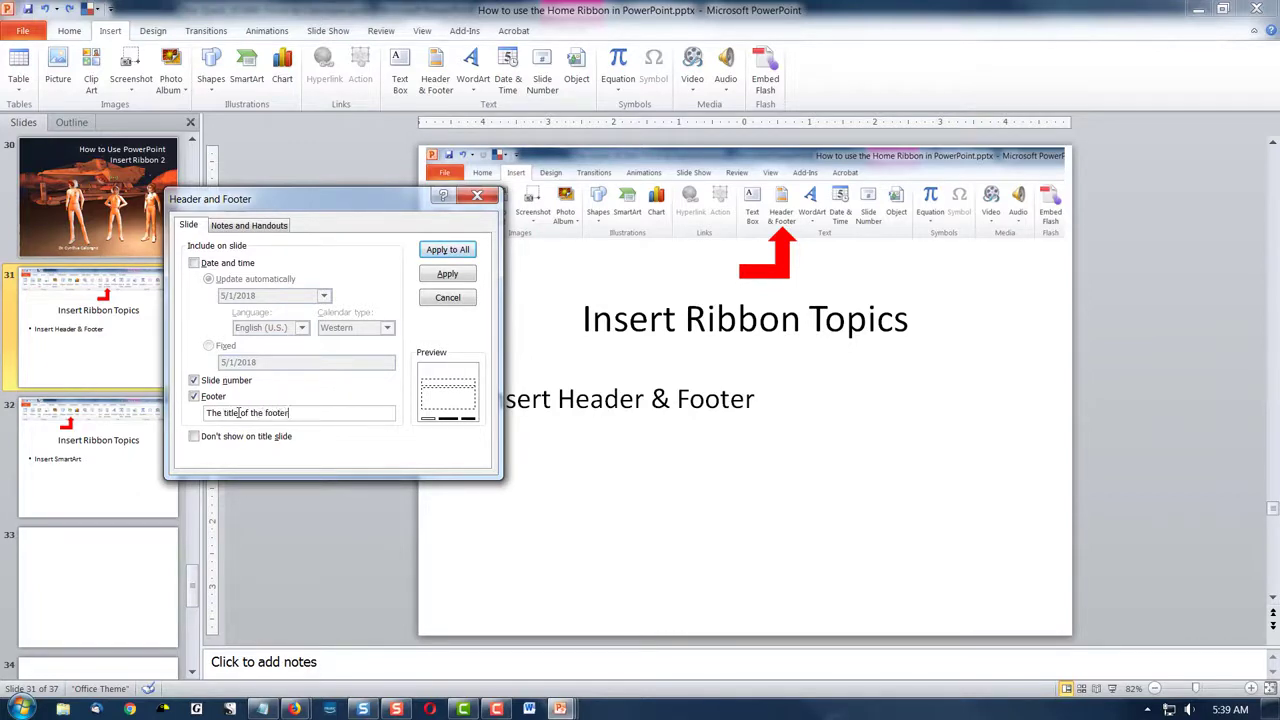
{"action": "left_click", "coordinate": [447, 274]}
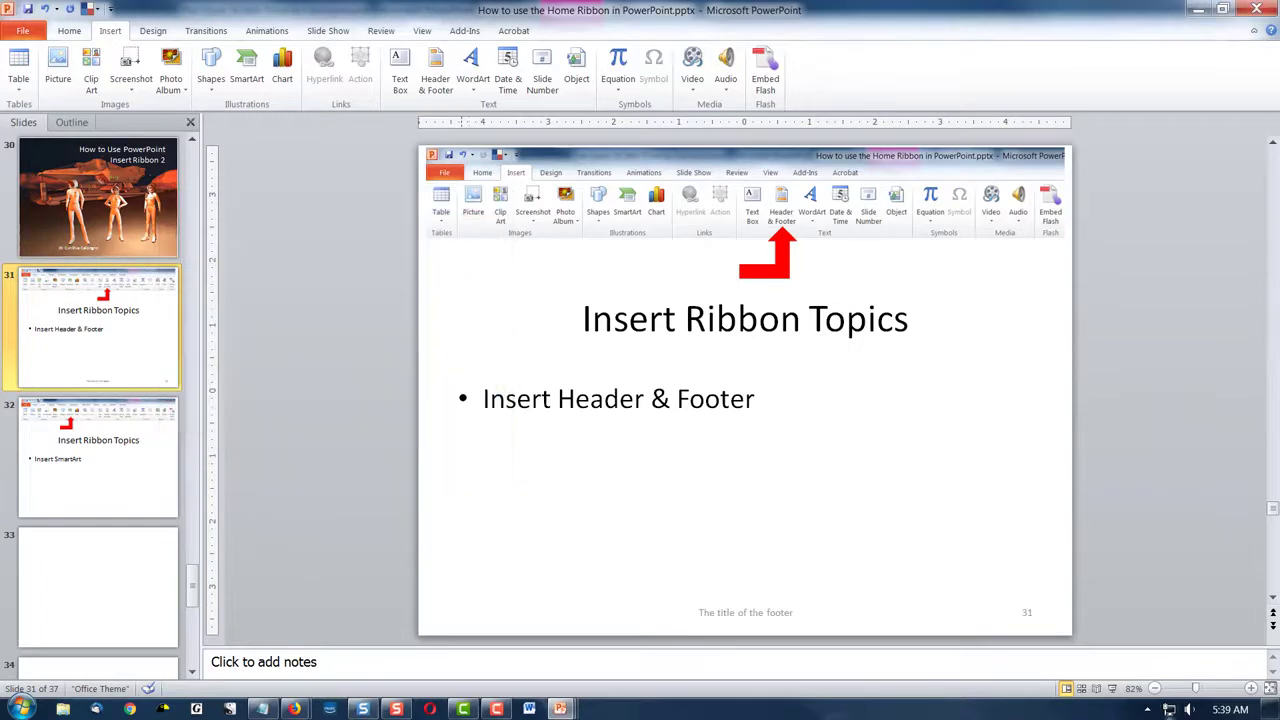
- Inspect the footer, slide number 31 and body text placeholders on slide 31, then deselect
{"action": "left_click", "coordinate": [748, 612]}
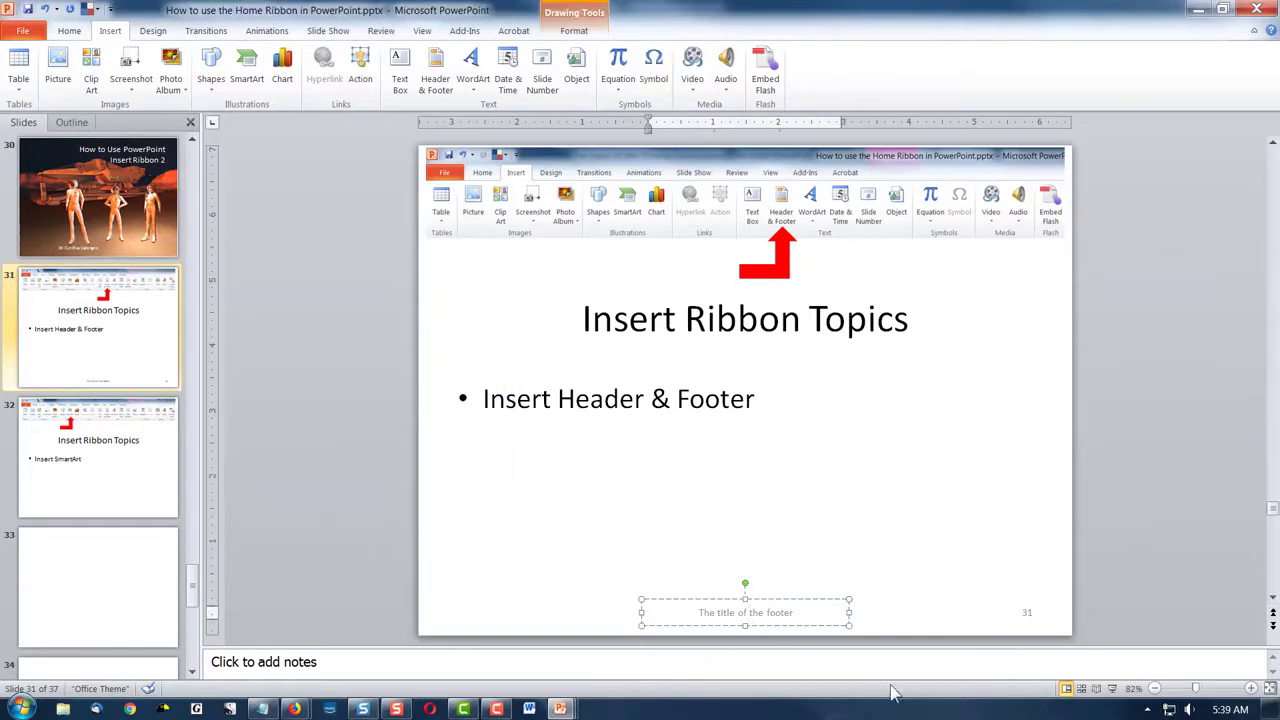
{"action": "left_click", "coordinate": [1029, 612]}
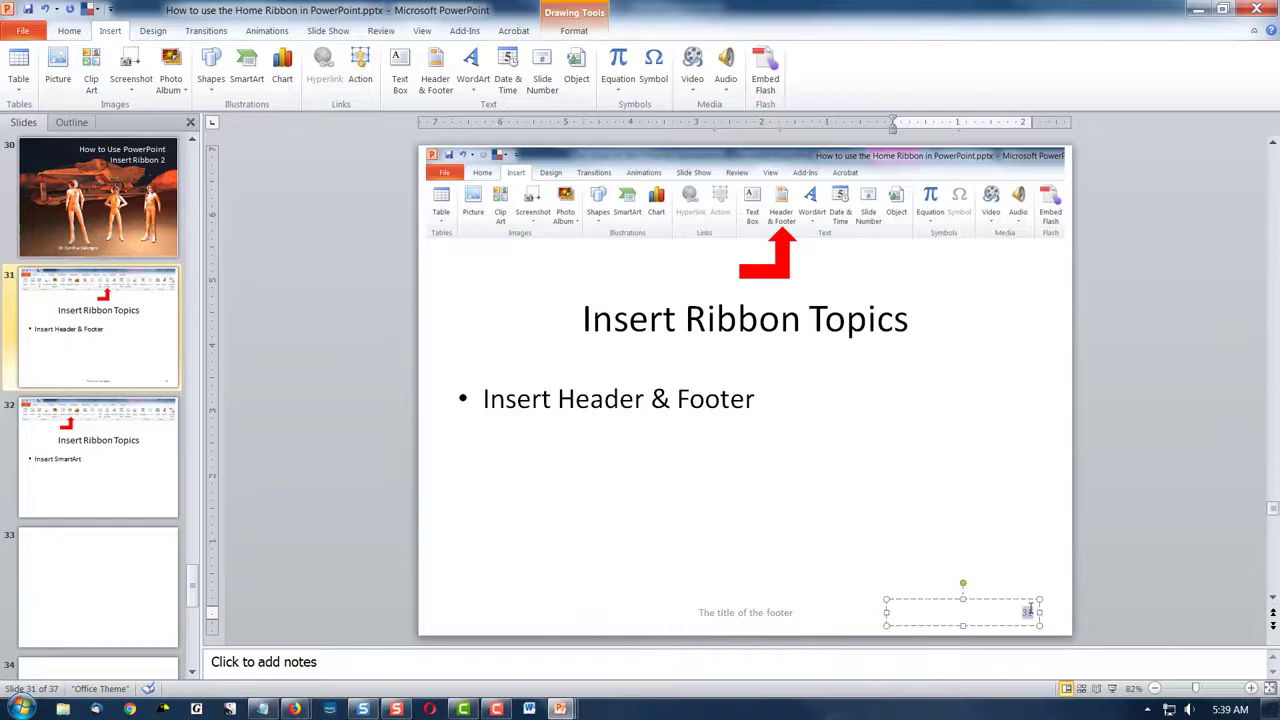
{"action": "left_click", "coordinate": [985, 490]}
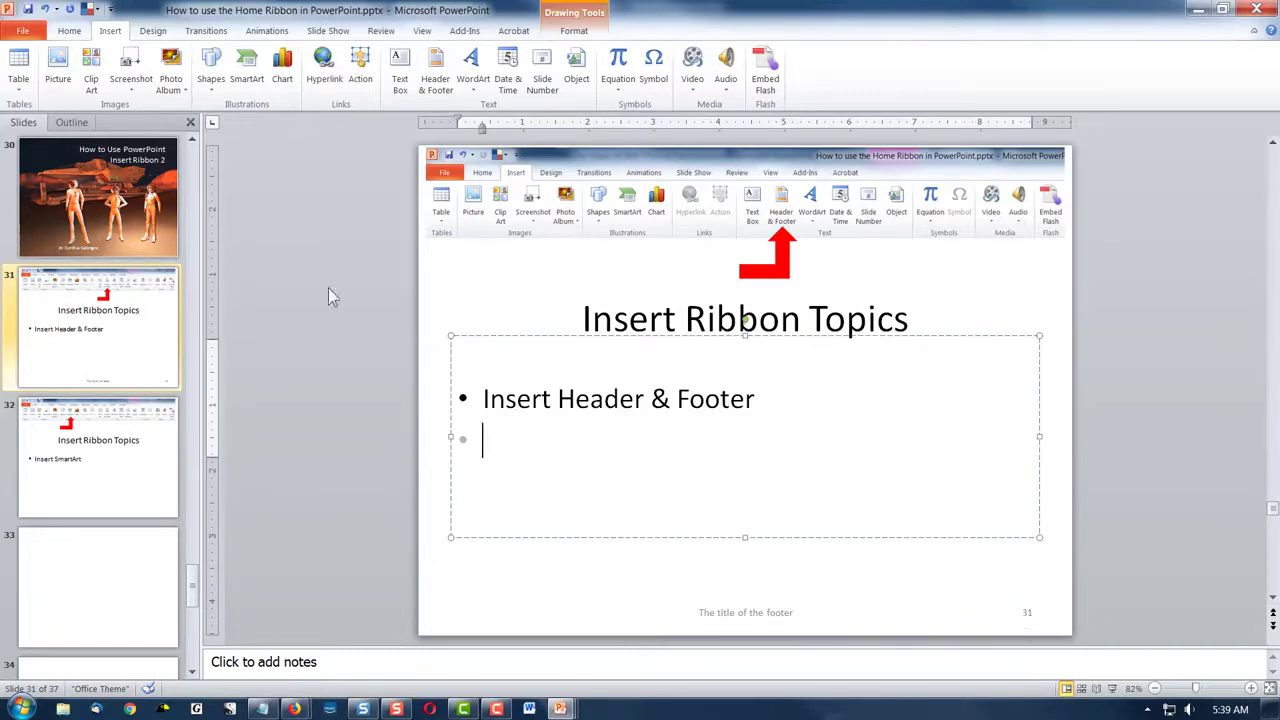
{"action": "left_click", "coordinate": [695, 566]}
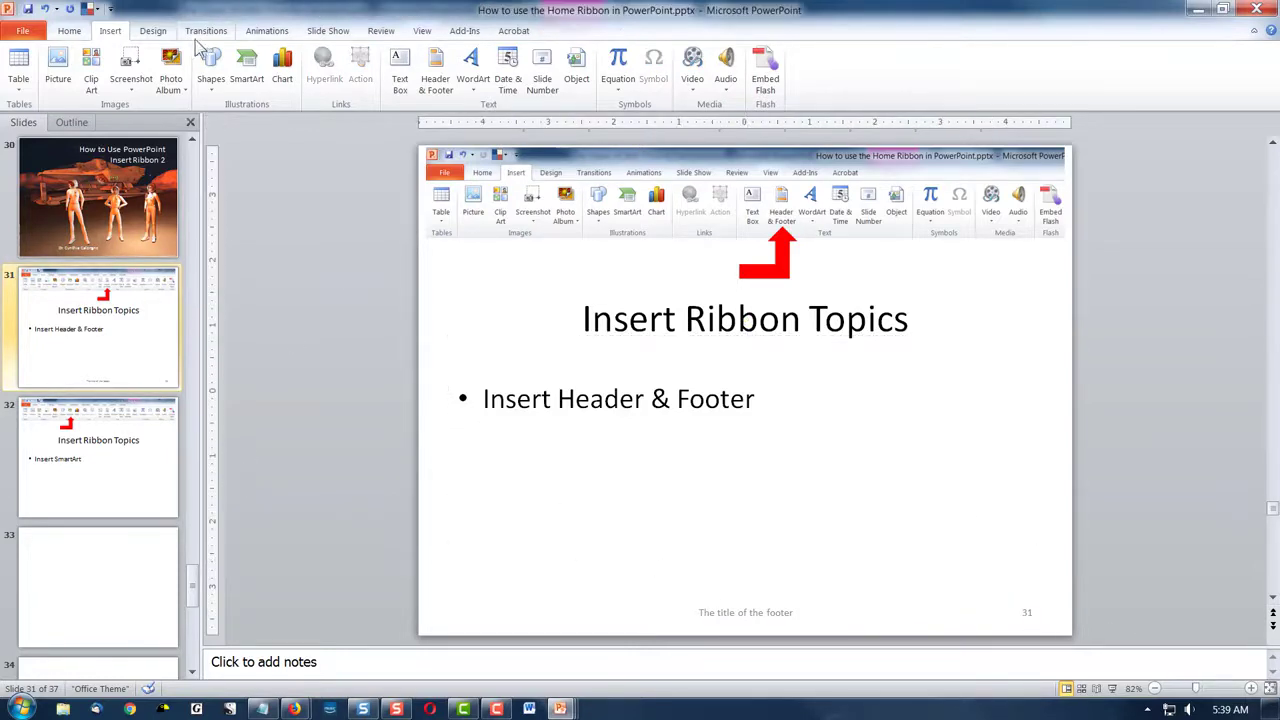
- Reopen Header and Footer and switch on Header on the Notes and Handouts tab
{"action": "left_click", "coordinate": [444, 86]}
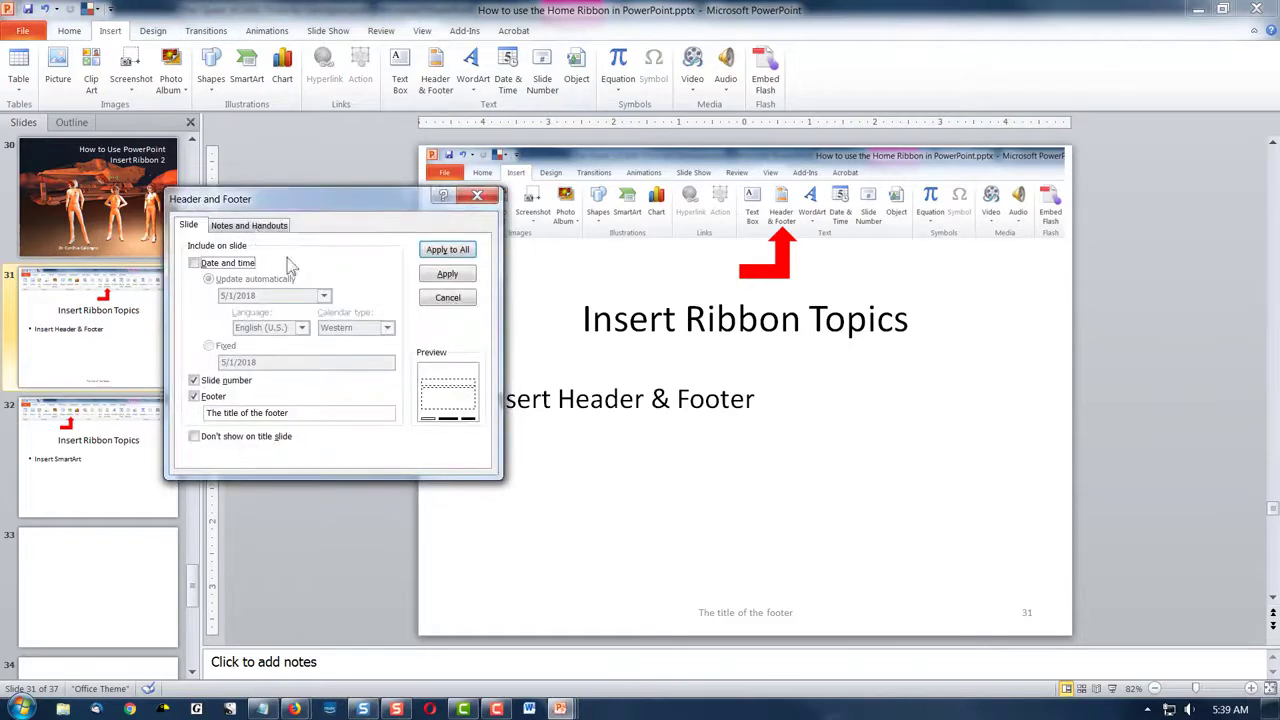
{"action": "left_click", "coordinate": [262, 229]}
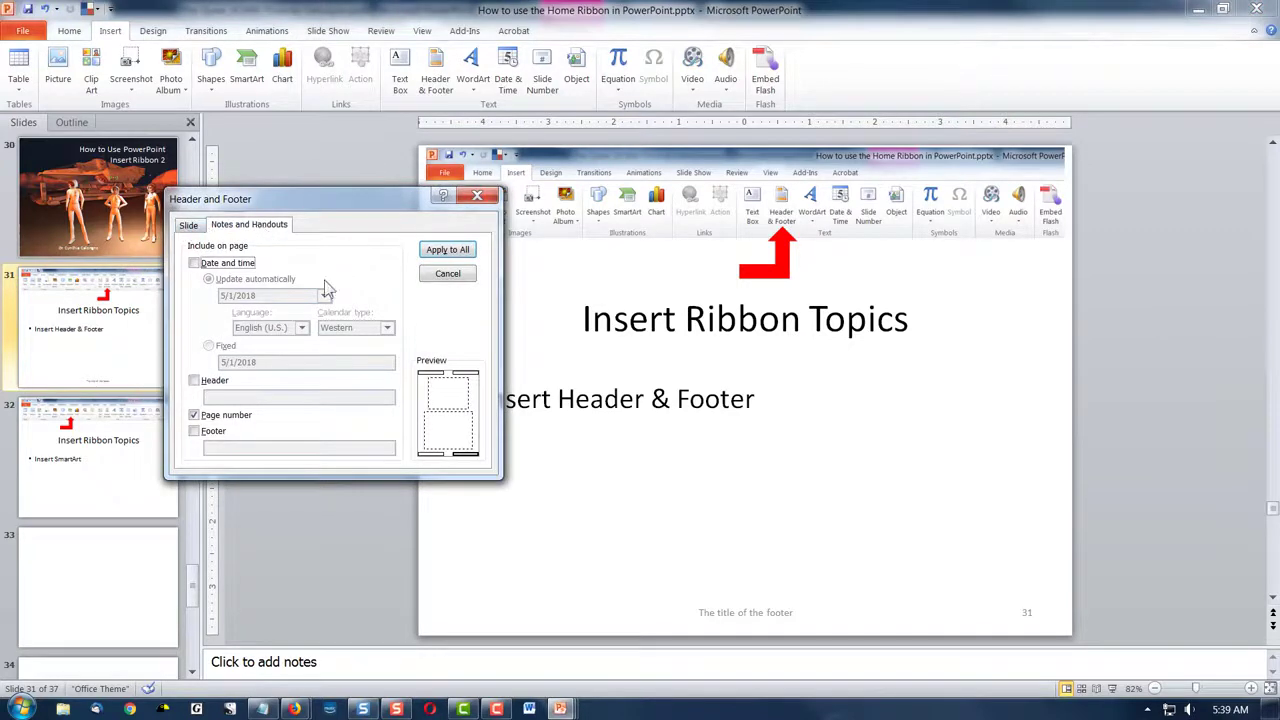
{"action": "left_click", "coordinate": [195, 381]}
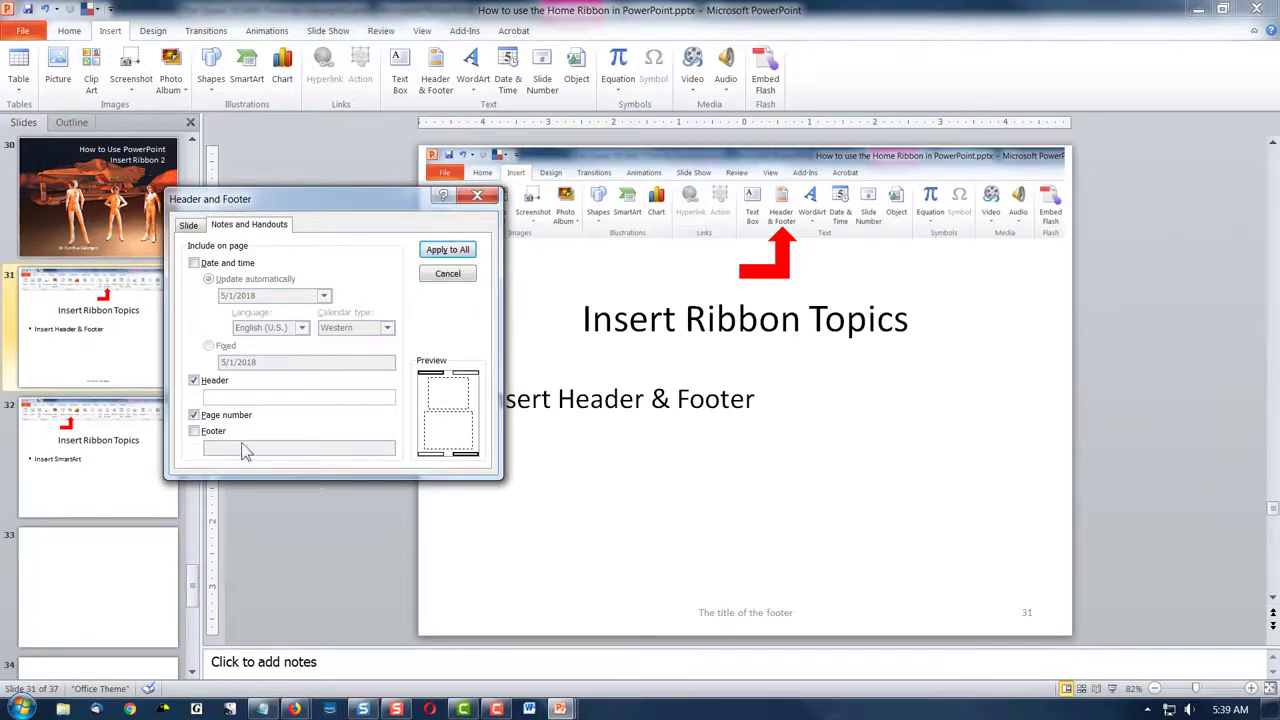
- Close the dialog without applying, present from slide 31 through slide 33, then exit
{"action": "left_click", "coordinate": [478, 197]}
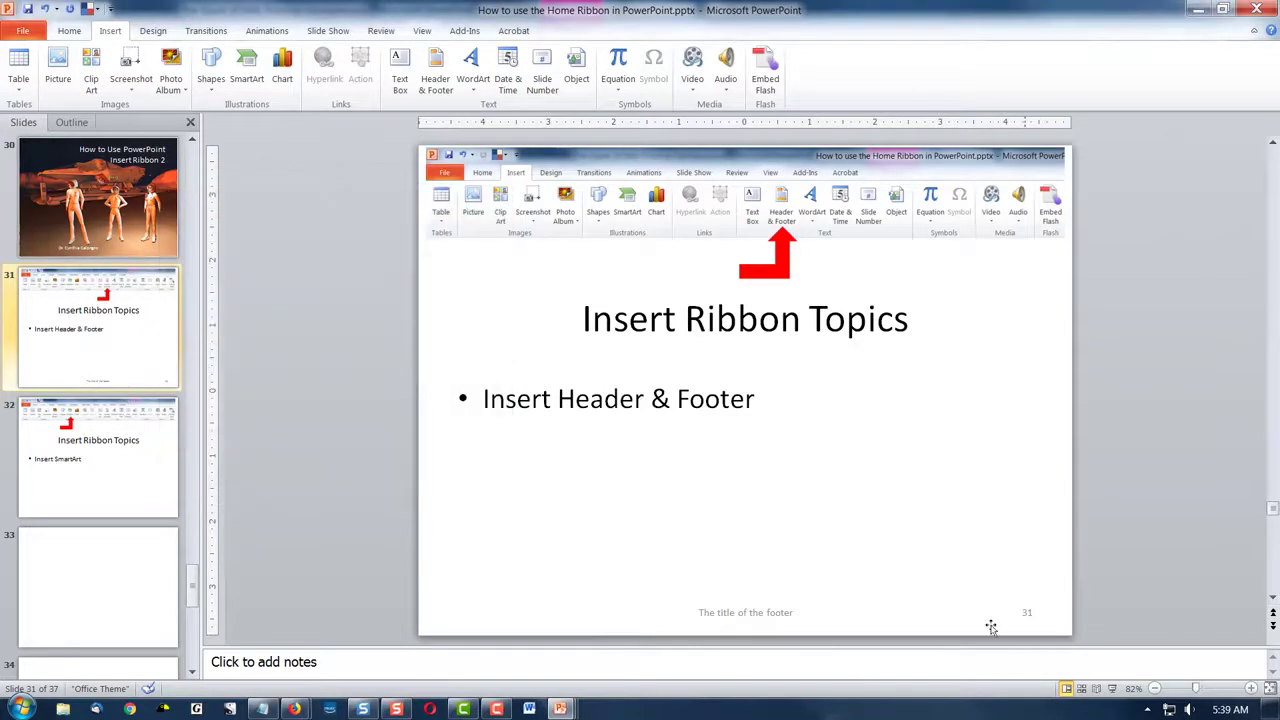
{"action": "left_click", "coordinate": [330, 30]}
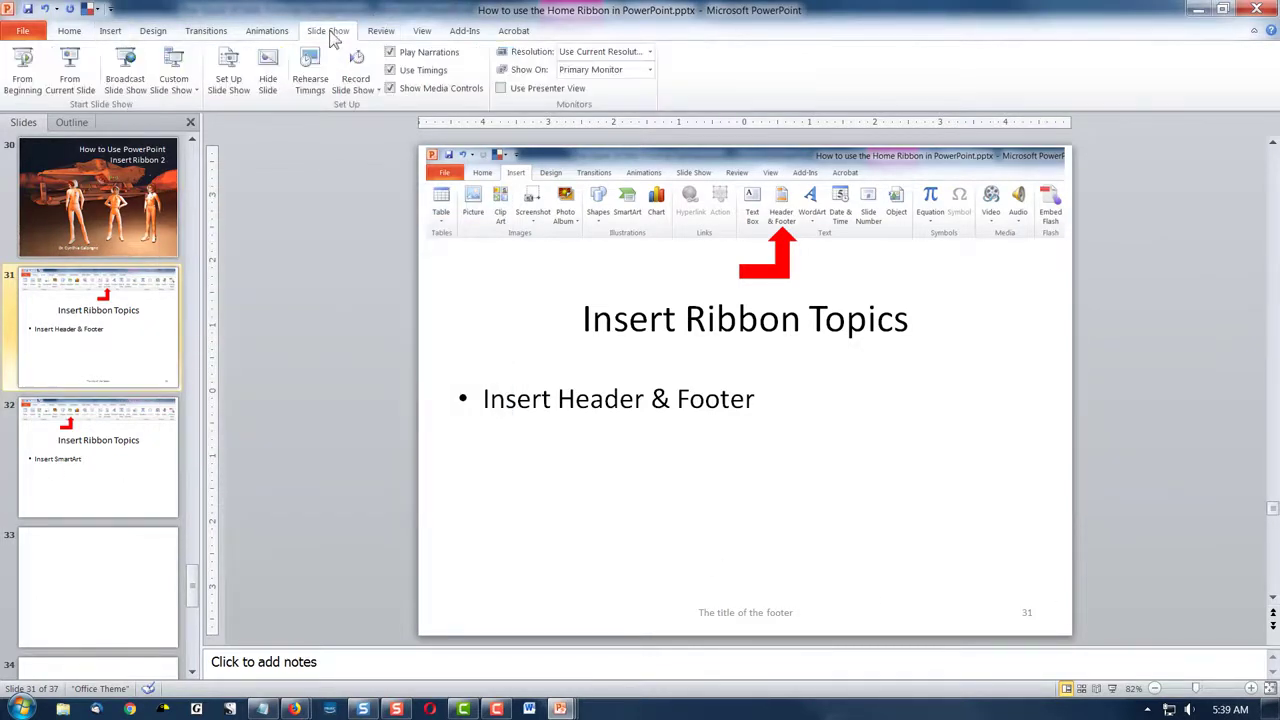
{"action": "left_click", "coordinate": [75, 75]}
{"action": "left_click", "coordinate": [744, 490]}
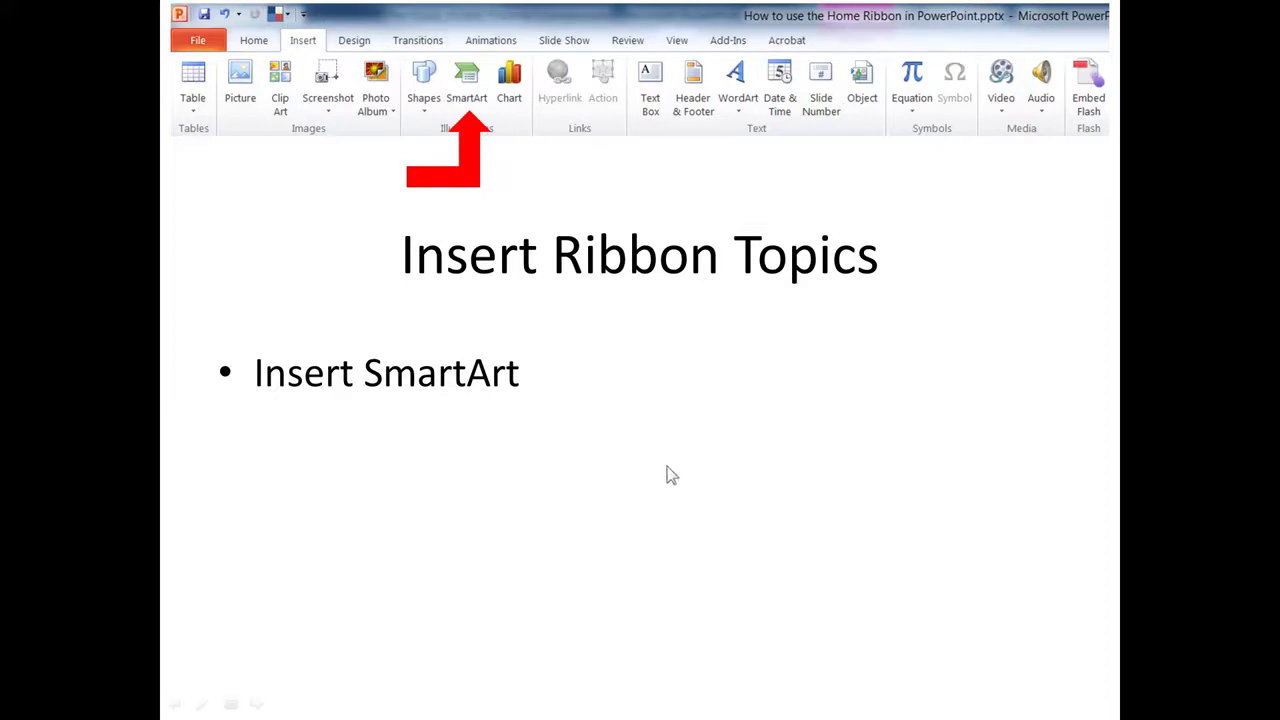
{"action": "left_click", "coordinate": [707, 481]}
{"action": "key", "text": "Escape"}
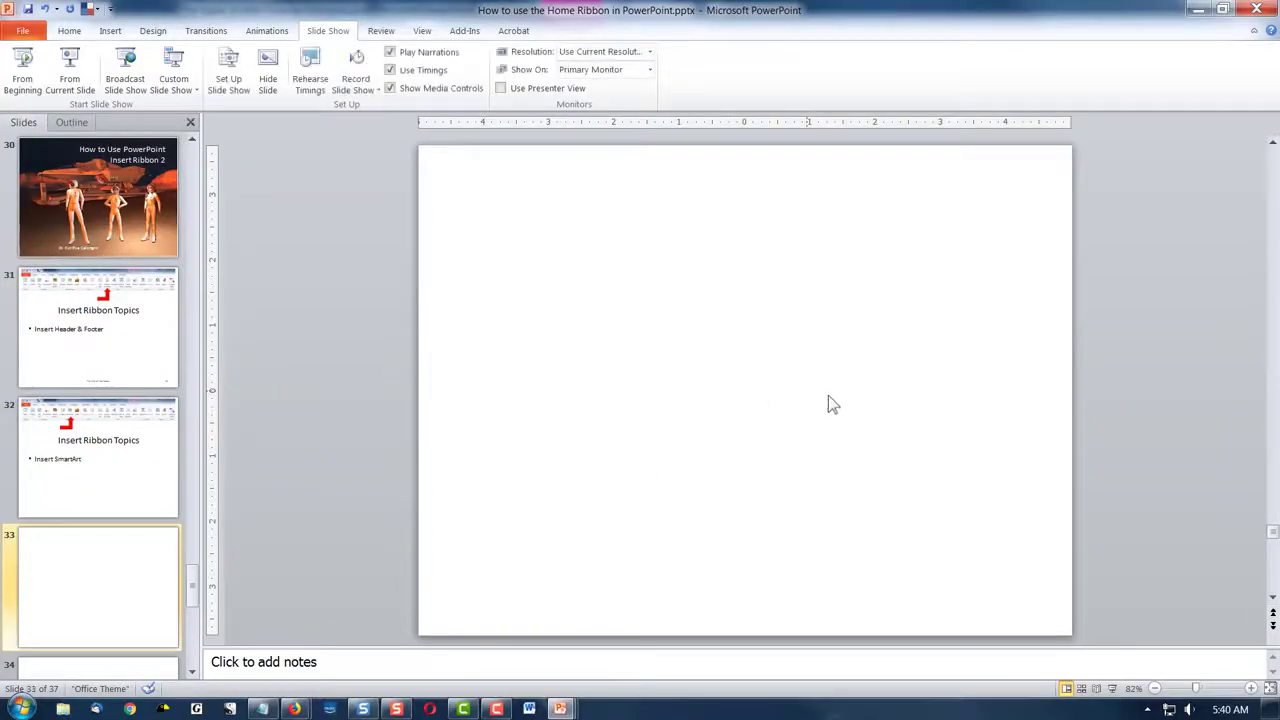
- Insert a Segmented Cycle SmartArt graphic from the Cycle category onto slide 33
{"action": "left_click", "coordinate": [114, 32]}
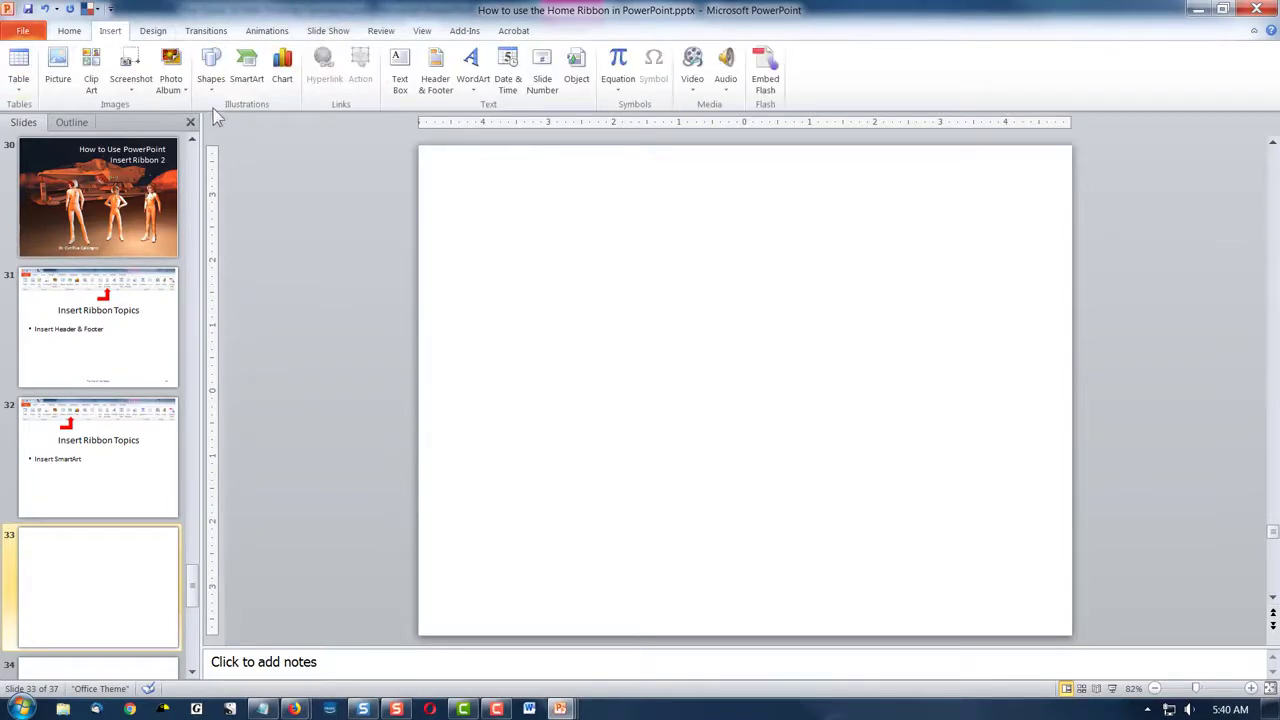
{"action": "left_click", "coordinate": [250, 80]}
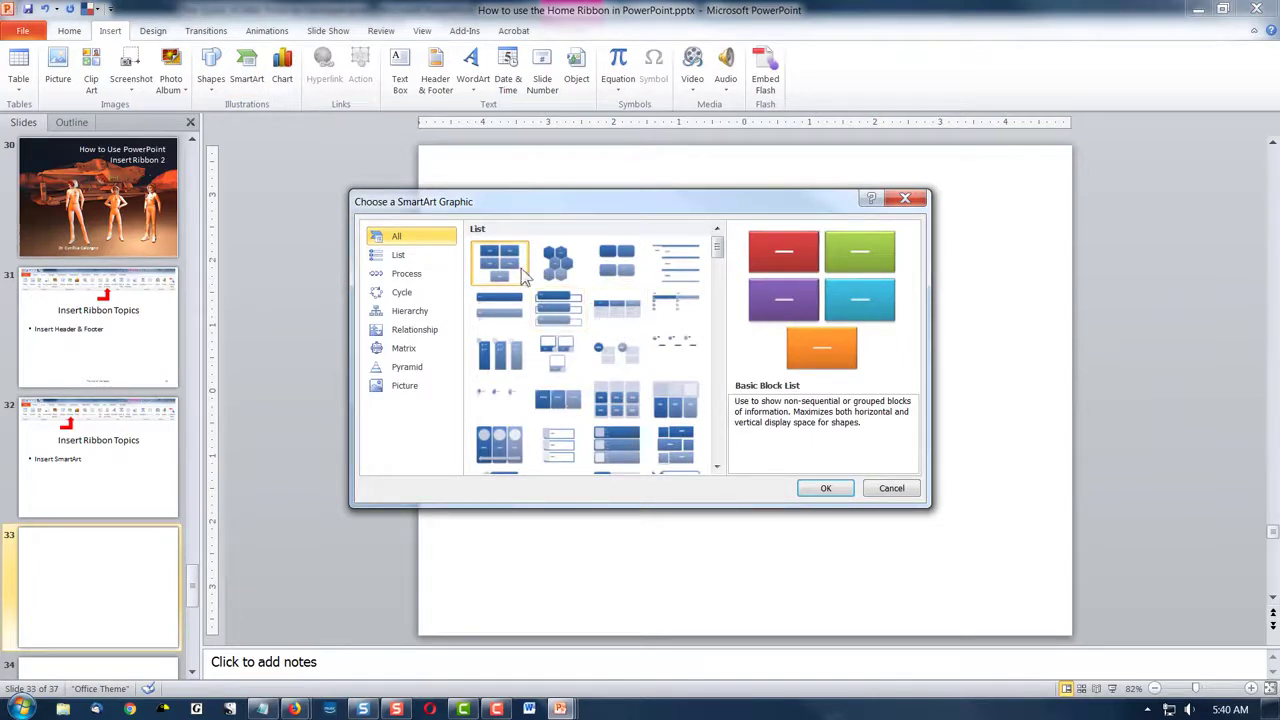
{"action": "left_click", "coordinate": [405, 276]}
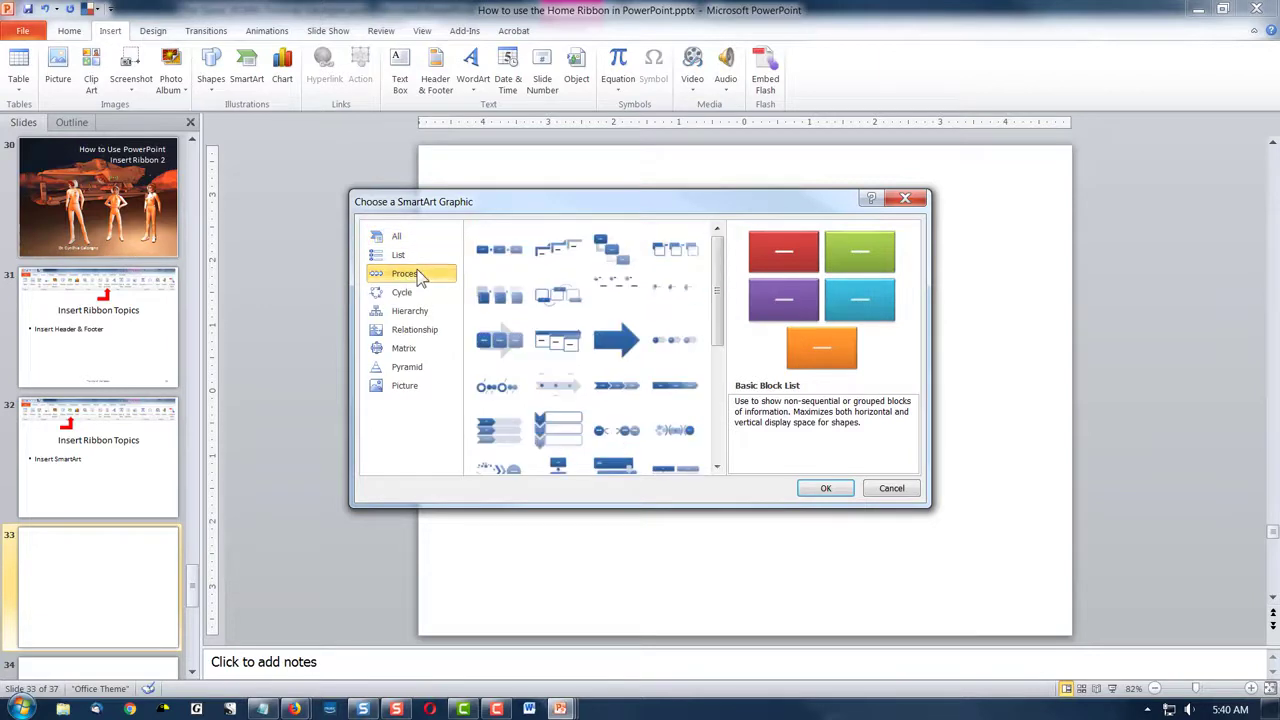
{"action": "left_click", "coordinate": [398, 257]}
{"action": "left_click", "coordinate": [402, 292]}
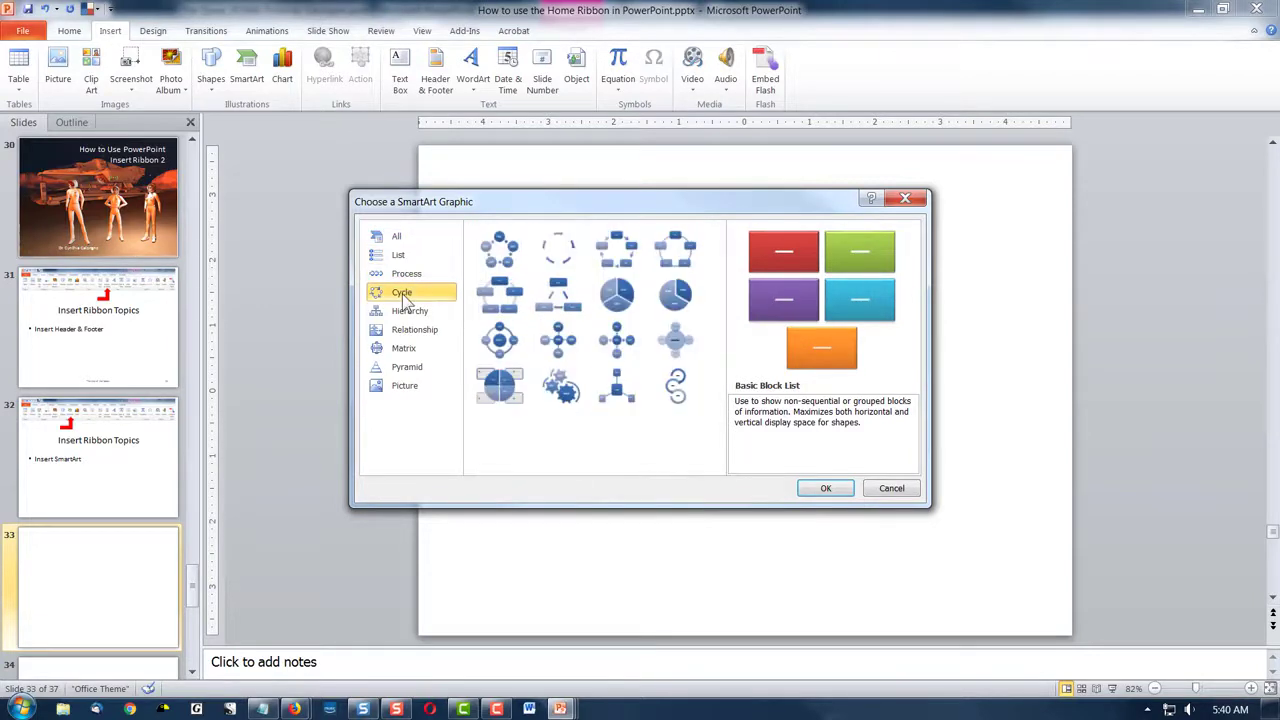
{"action": "left_click", "coordinate": [621, 303]}
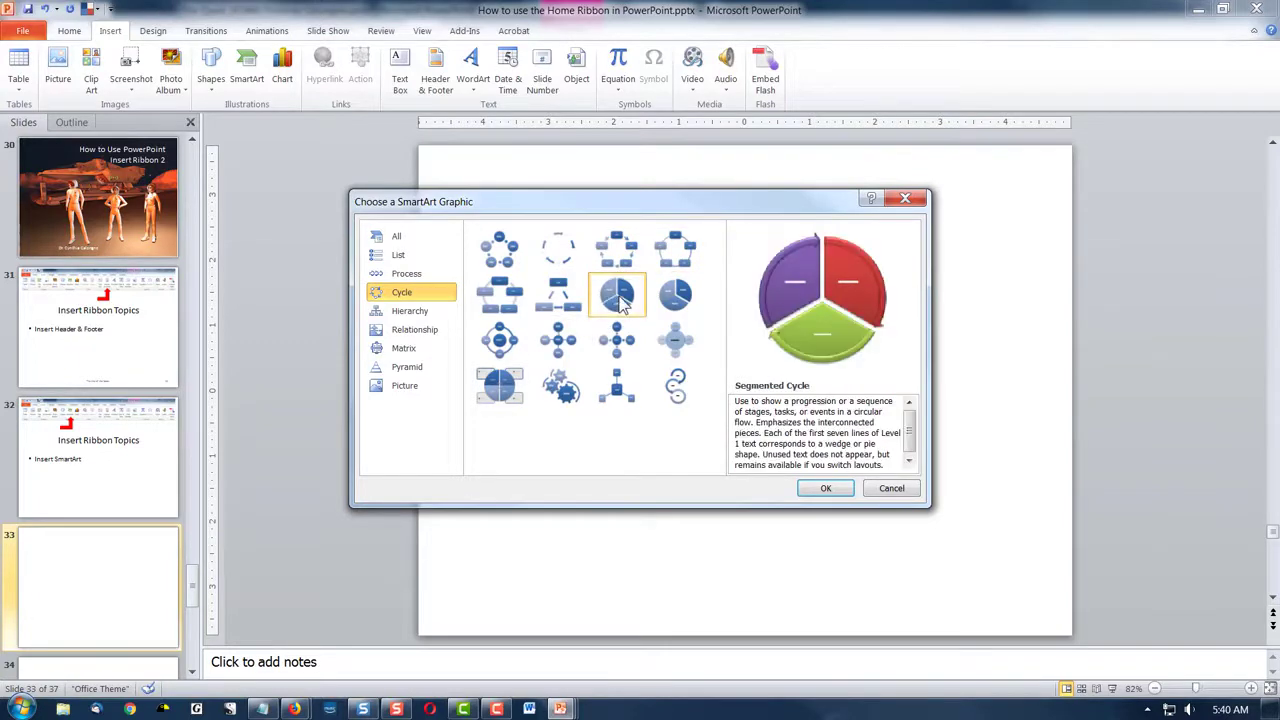
{"action": "left_click", "coordinate": [826, 489]}
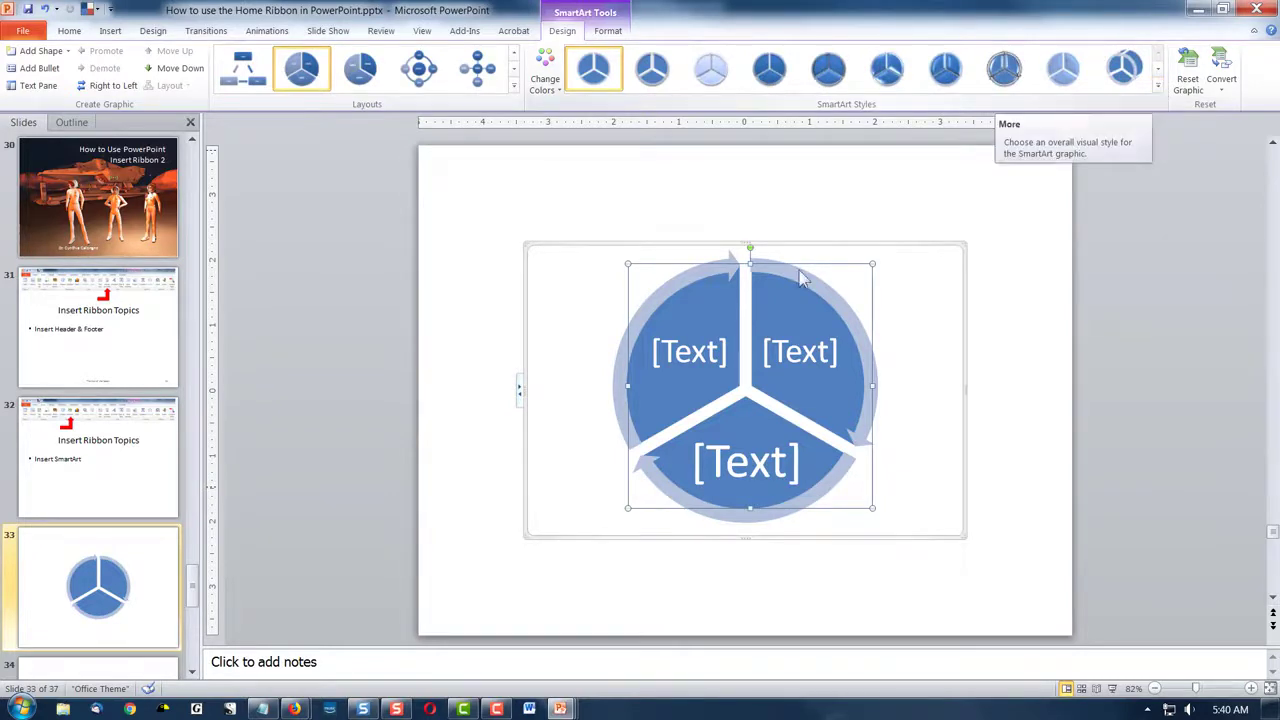
- Type 'Words', 'Photos' and 'Titles' into the top-left, top-right and bottom segments
{"action": "left_click", "coordinate": [690, 355]}
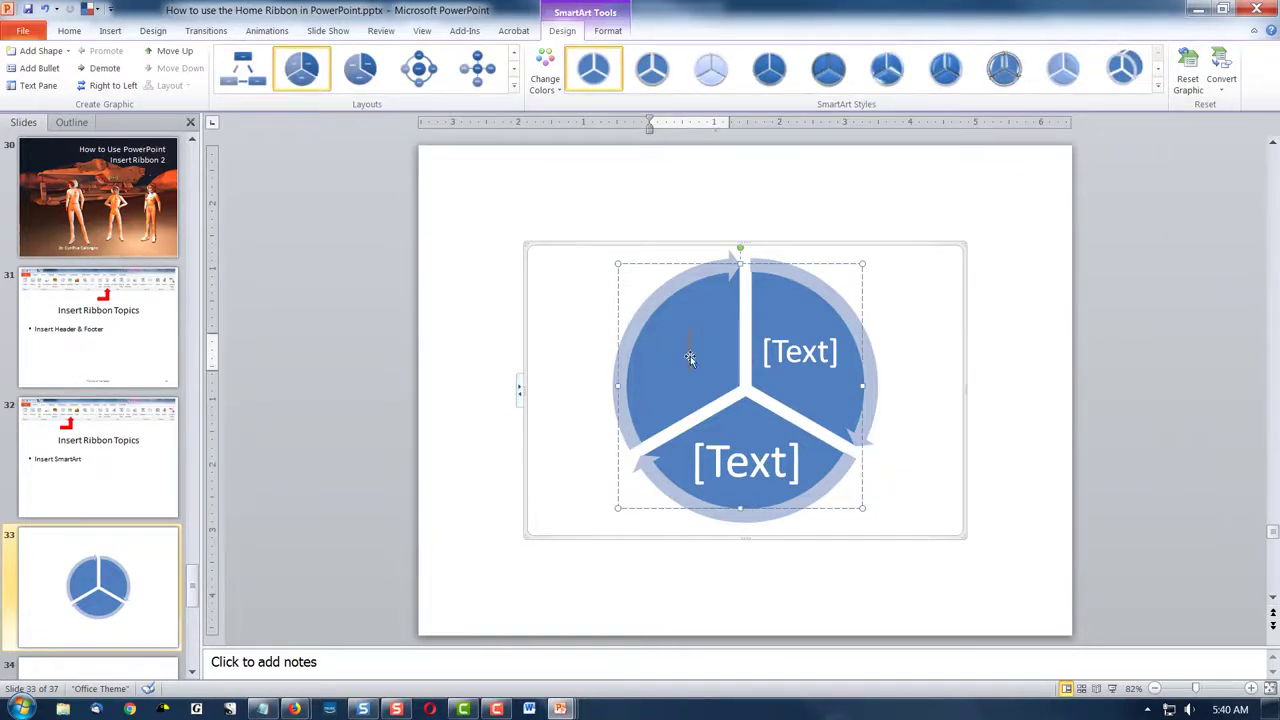
{"action": "type", "text": "Words"}
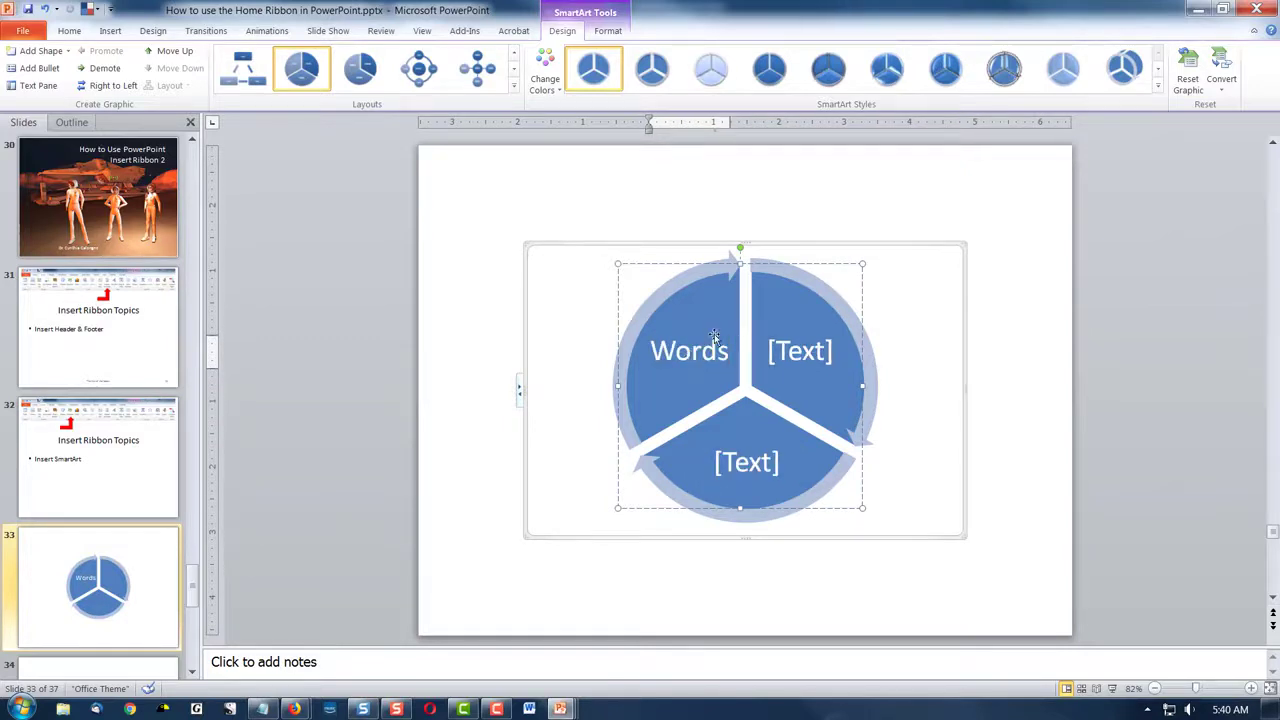
{"action": "left_click", "coordinate": [788, 348]}
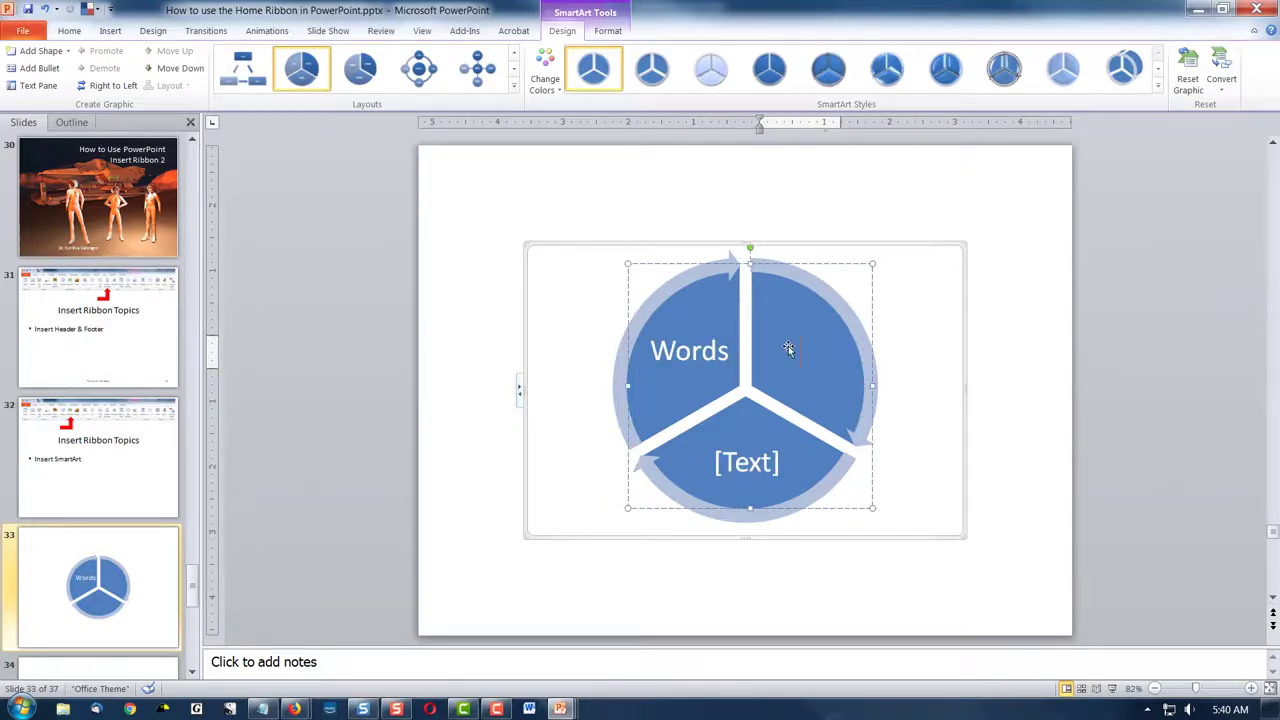
{"action": "type", "text": "Photos"}
{"action": "left_click", "coordinate": [742, 463]}
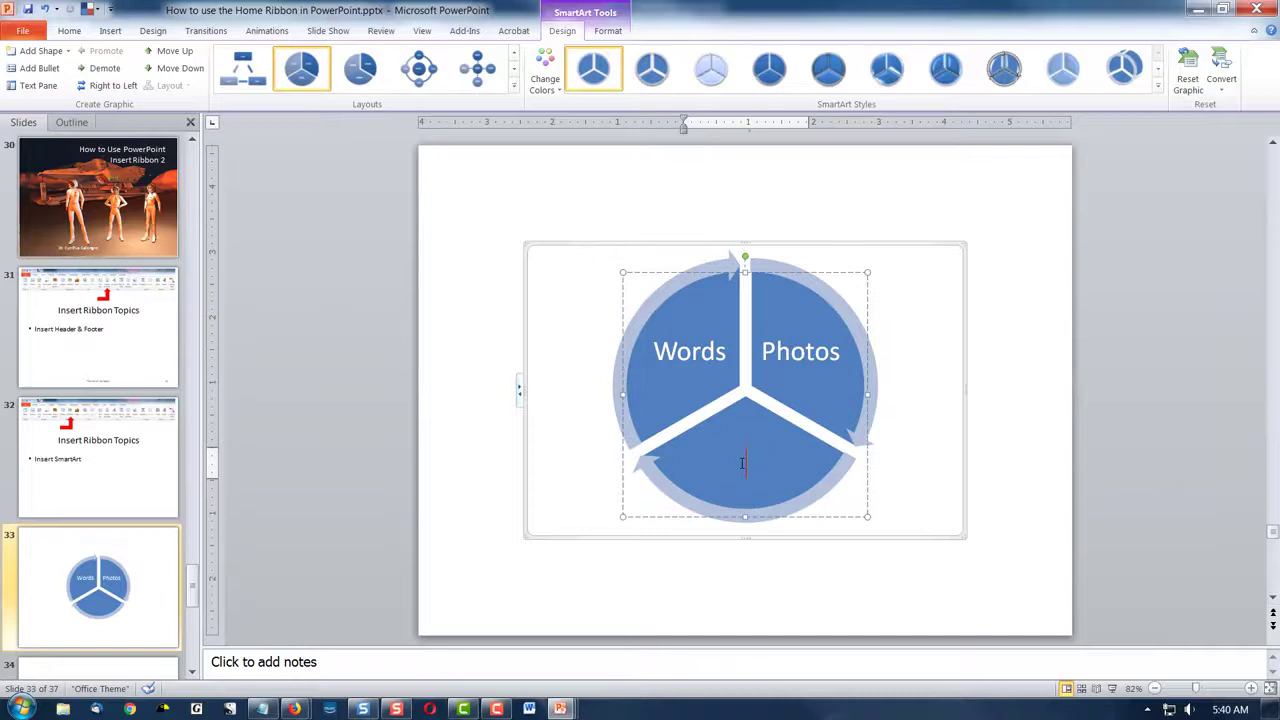
{"action": "type", "text": "H"}
{"action": "key", "text": "BackSpace"}
{"action": "type", "text": "Titles"}
- Apply the 3-D Cartoon SmartArt style to the cycle graphic
{"action": "left_click", "coordinate": [1159, 86]}
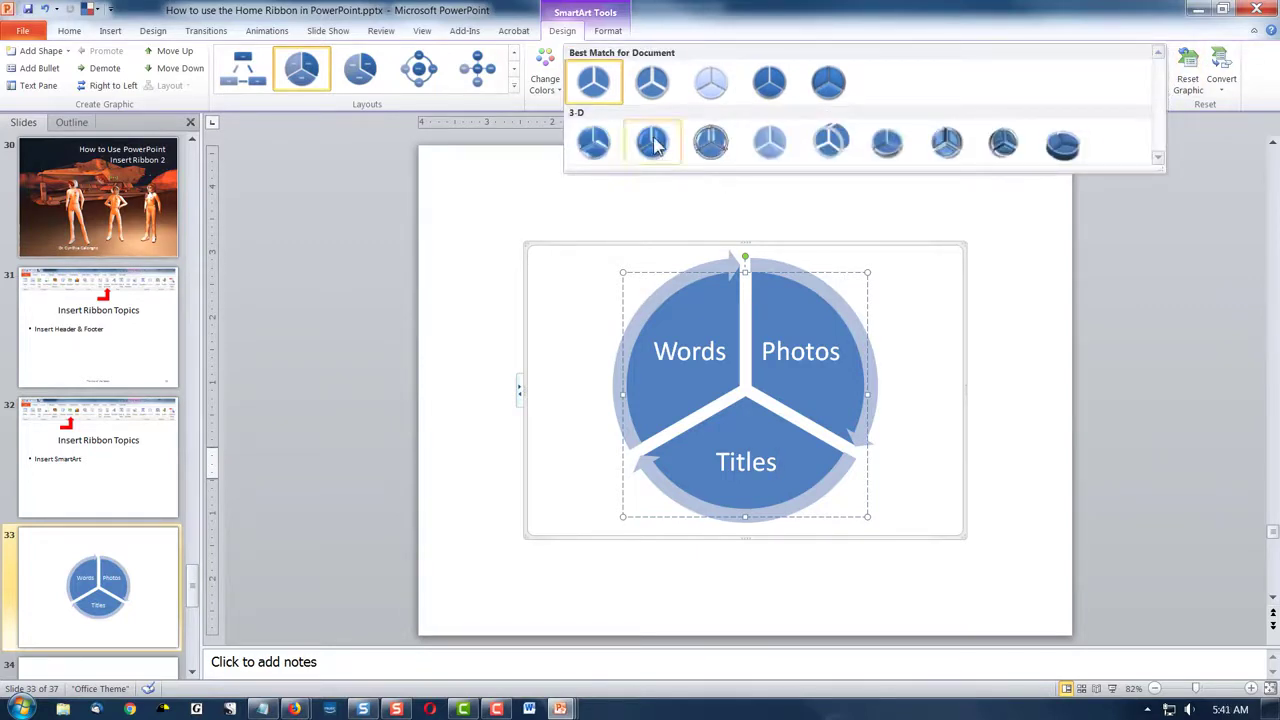
{"action": "left_click", "coordinate": [708, 147]}
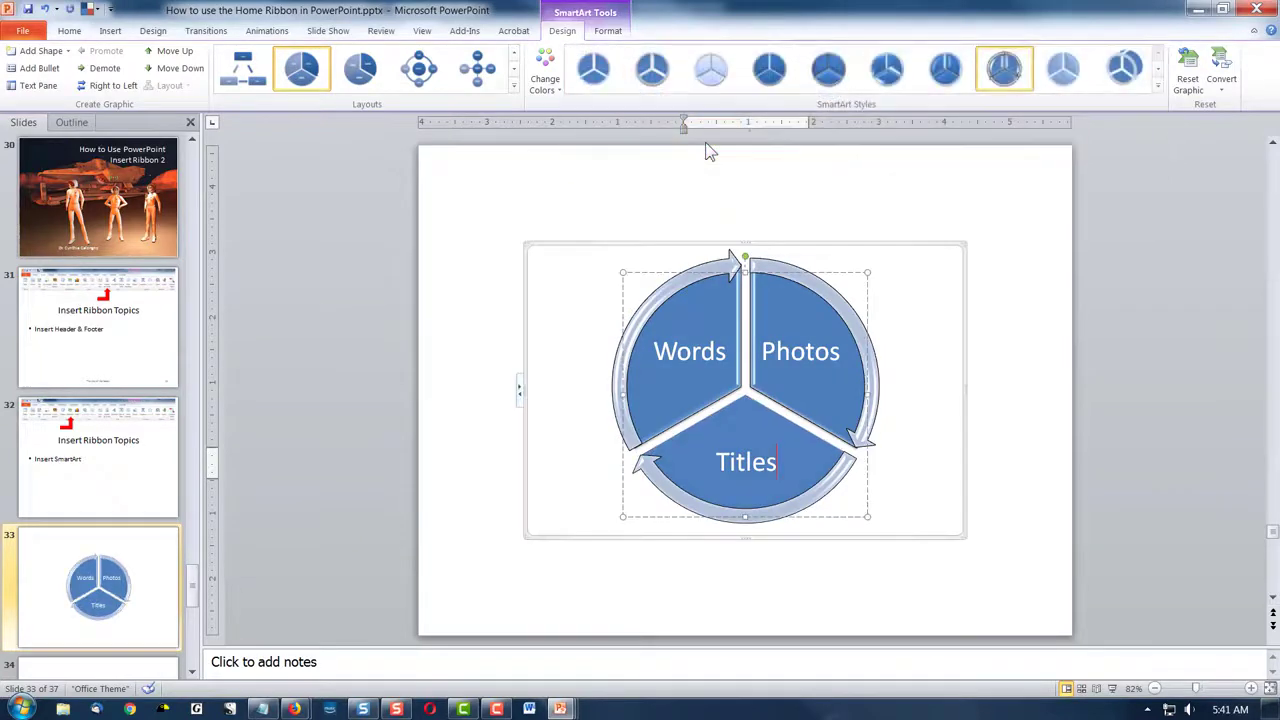
{"action": "left_click", "coordinate": [553, 84]}
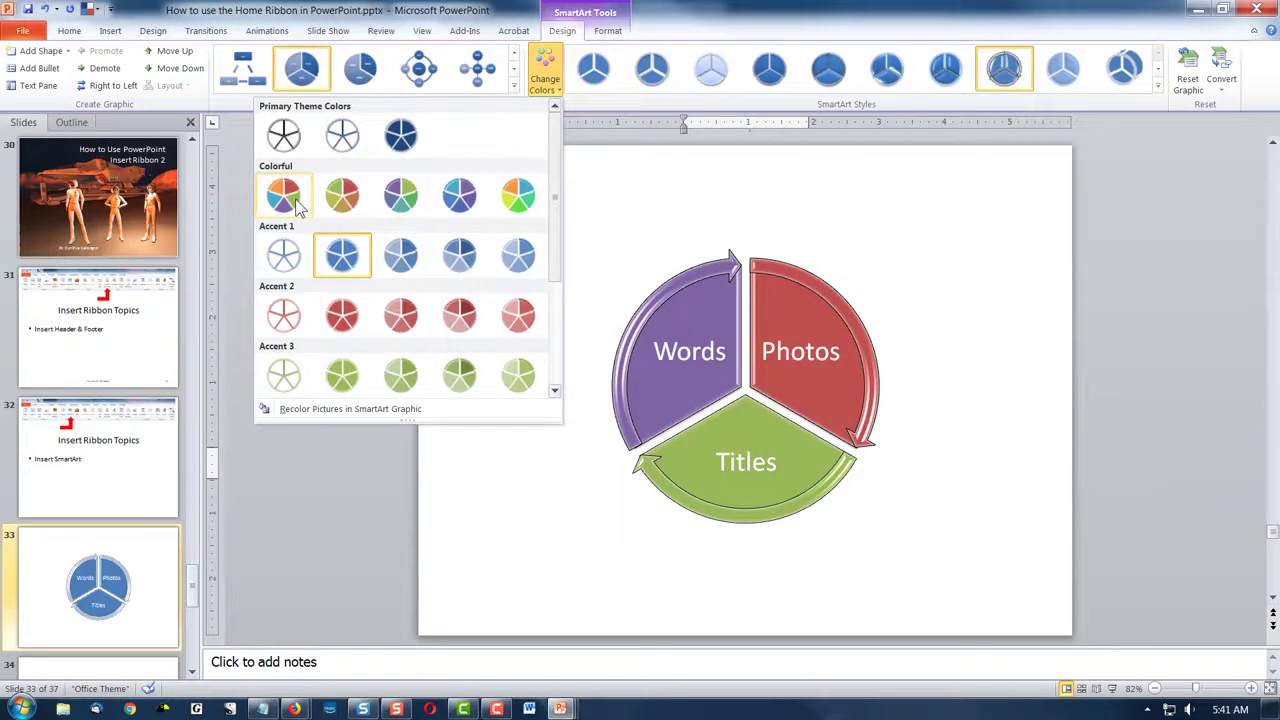
- Pick a Colorful scheme so the segments become turquoise, purple and blue-violet
{"action": "left_click", "coordinate": [464, 200]}
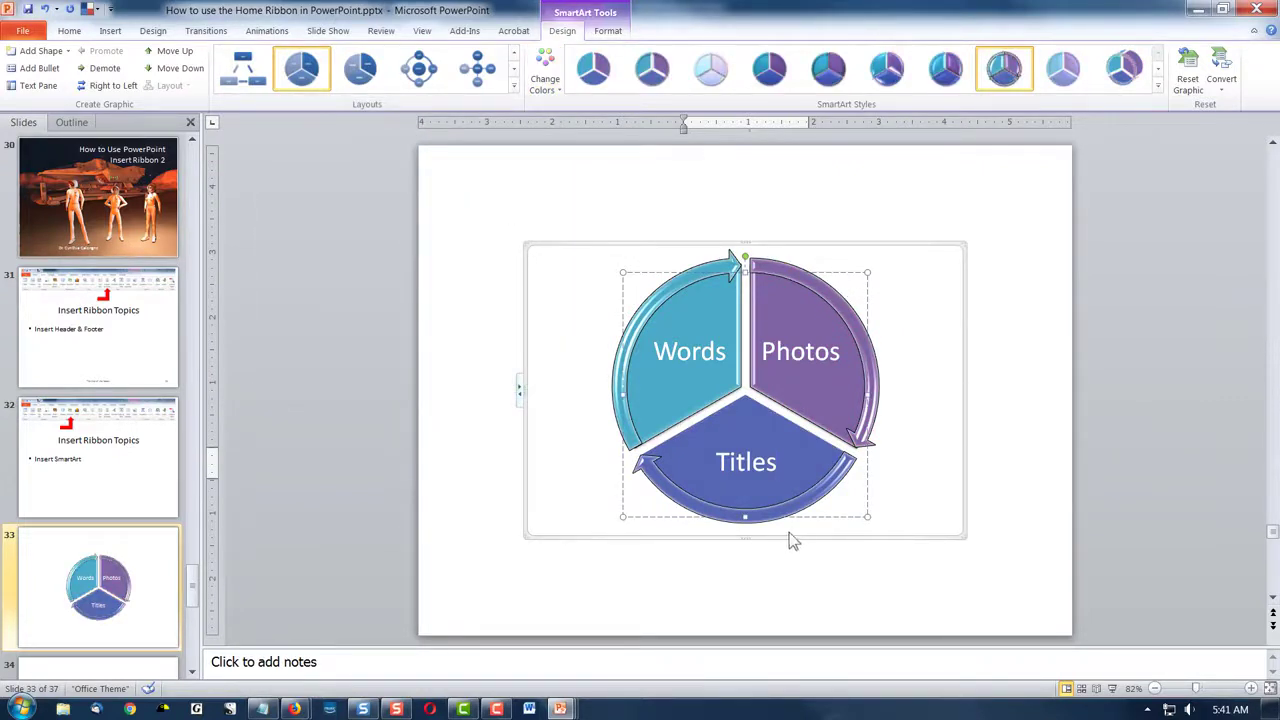
- Select the Titles segment and set its Shape Fill to dark red
{"action": "left_click", "coordinate": [826, 467]}
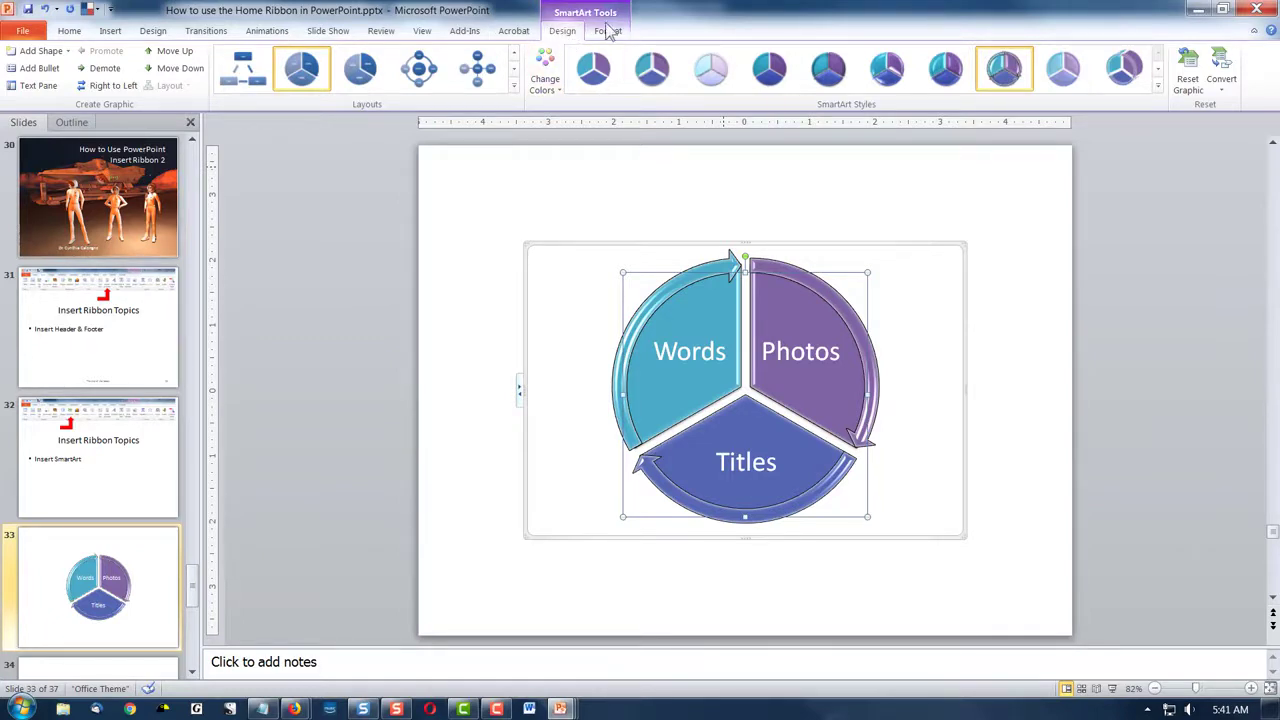
{"action": "left_click", "coordinate": [610, 33]}
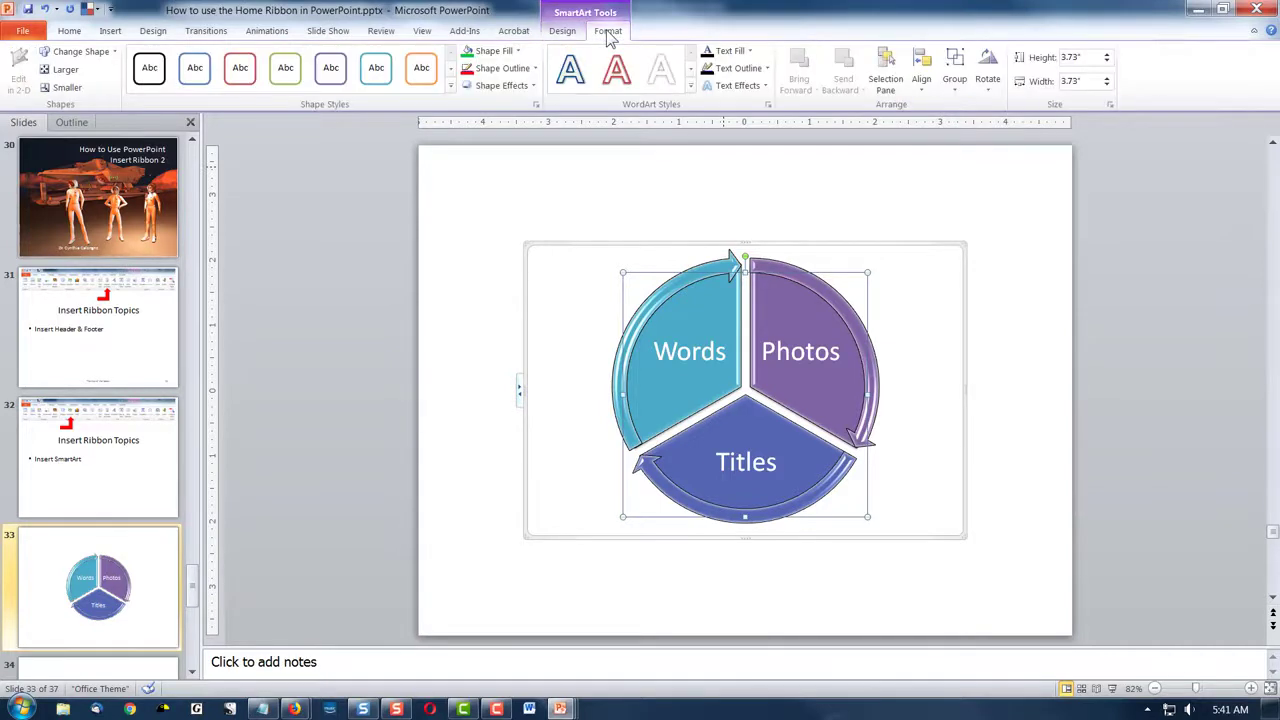
{"action": "left_click", "coordinate": [508, 51]}
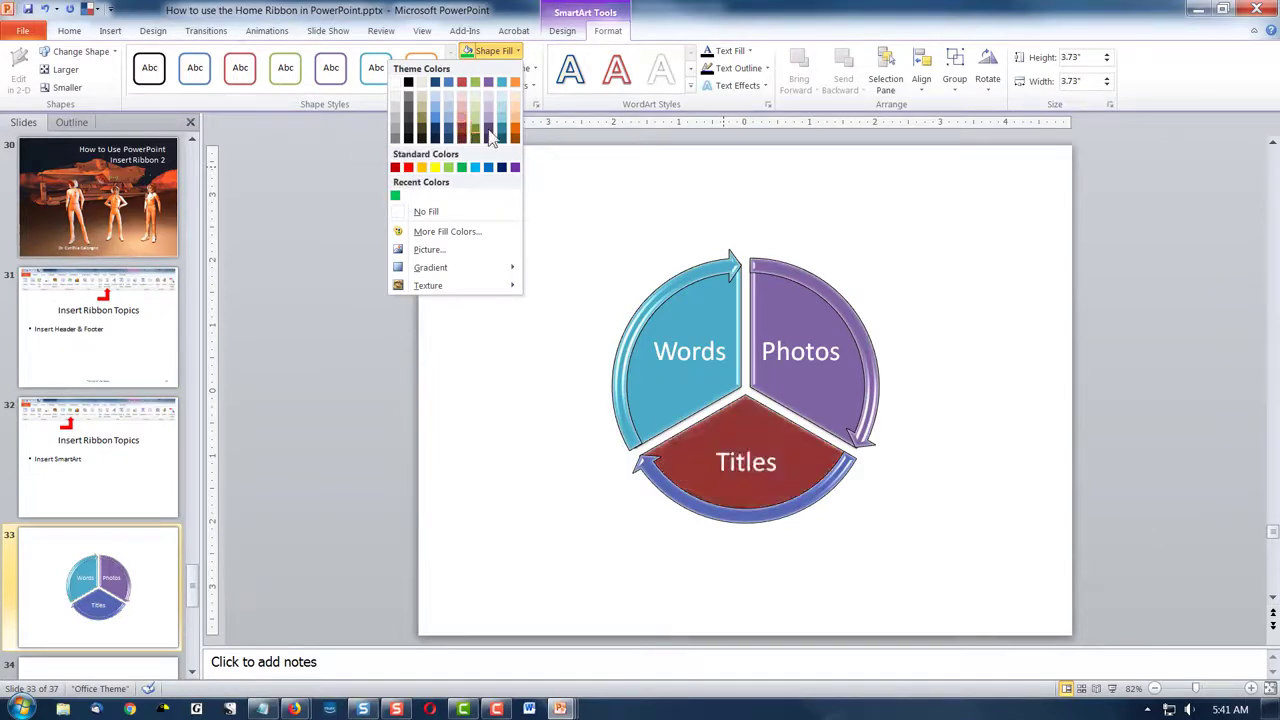
{"action": "left_click", "coordinate": [396, 168]}
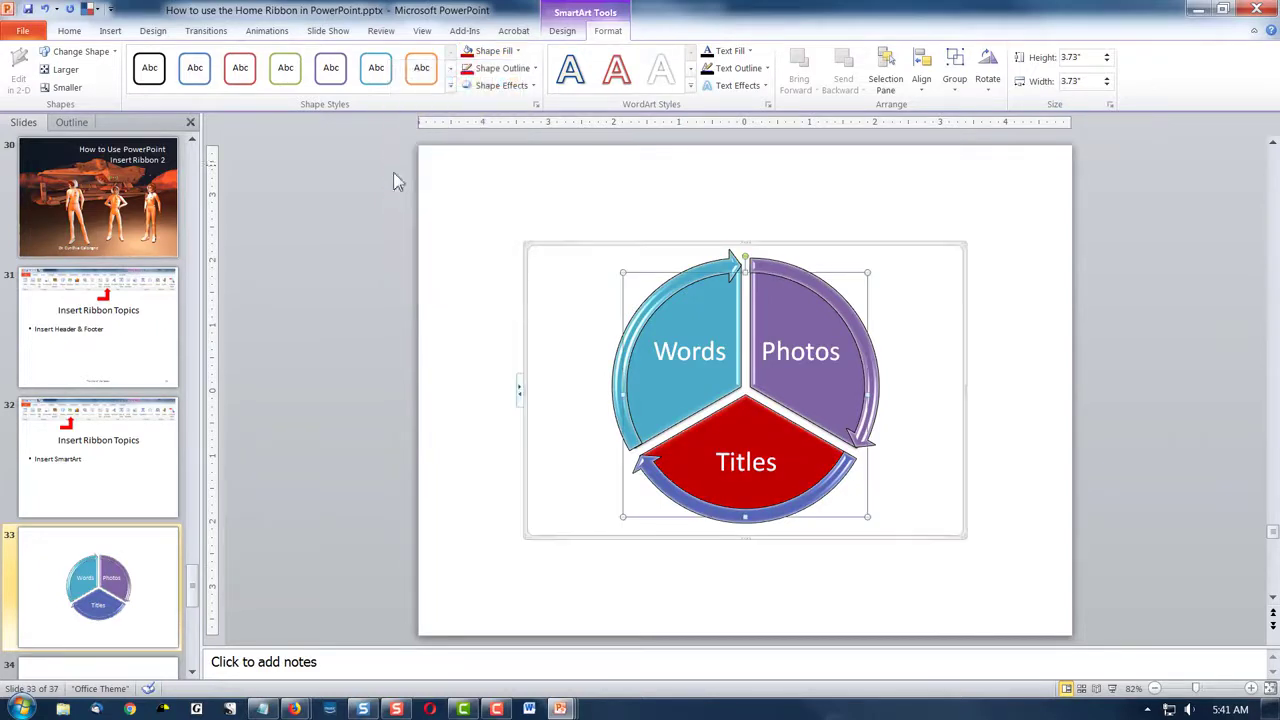
- Fill the curved arrow around the Titles segment with dark red (Red 192) to match it
{"action": "left_click", "coordinate": [843, 479]}
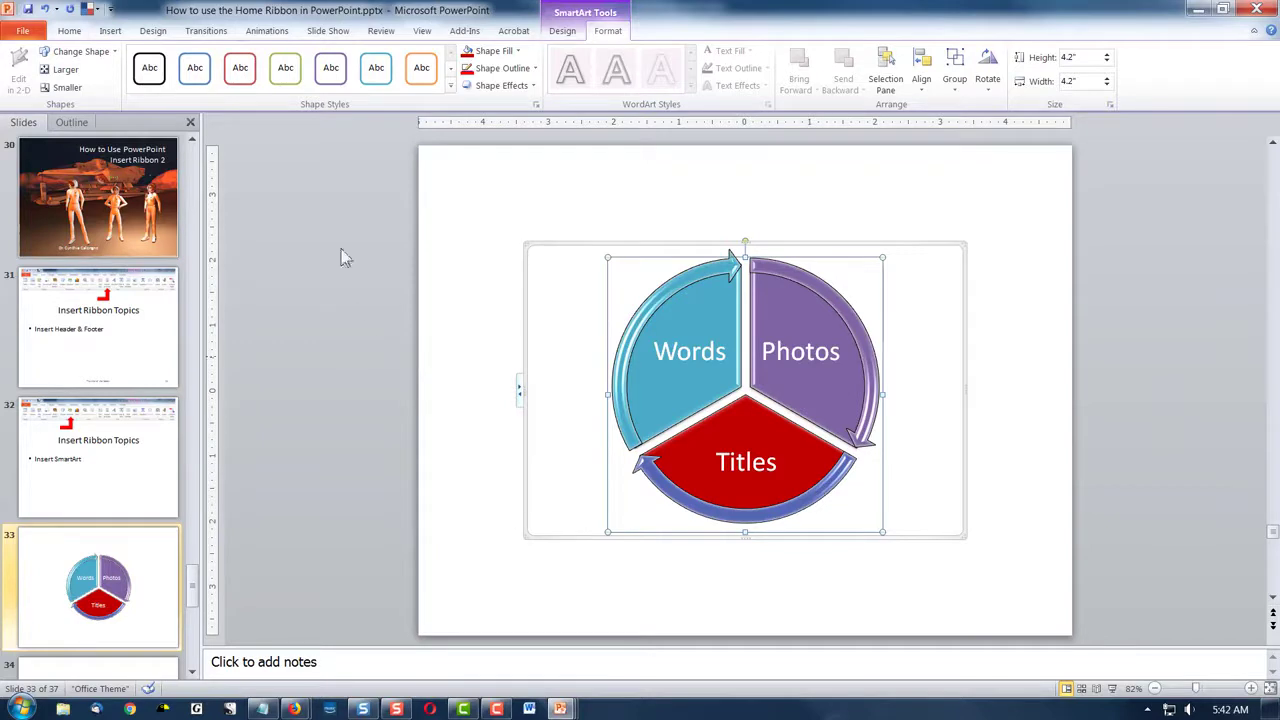
{"action": "left_click", "coordinate": [494, 51]}
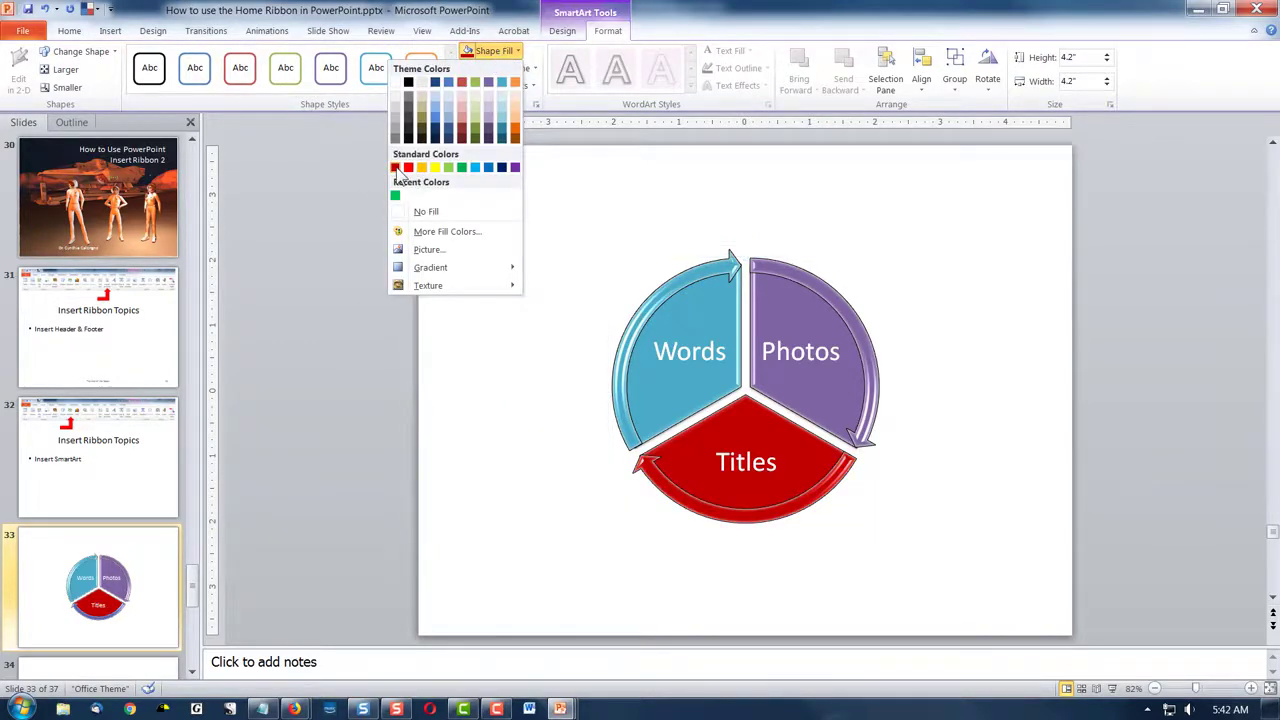
{"action": "left_click", "coordinate": [396, 168]}
{"action": "left_click", "coordinate": [498, 56]}
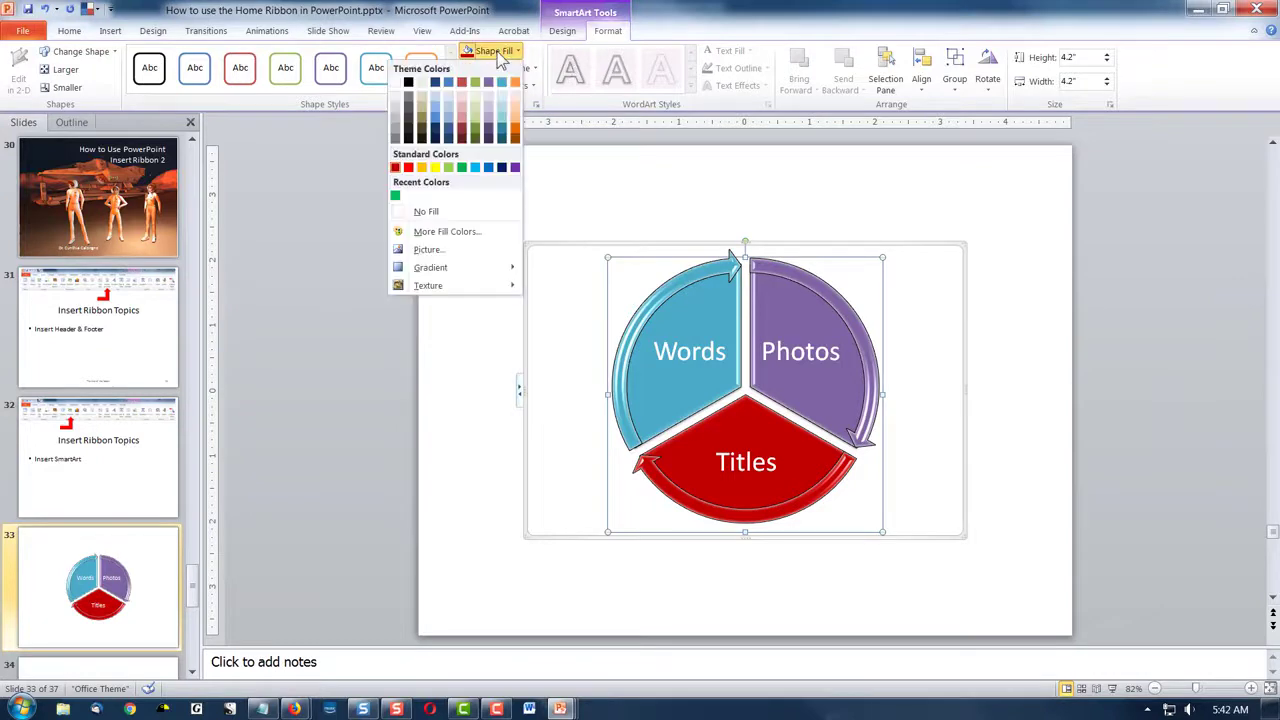
{"action": "left_click", "coordinate": [447, 231]}
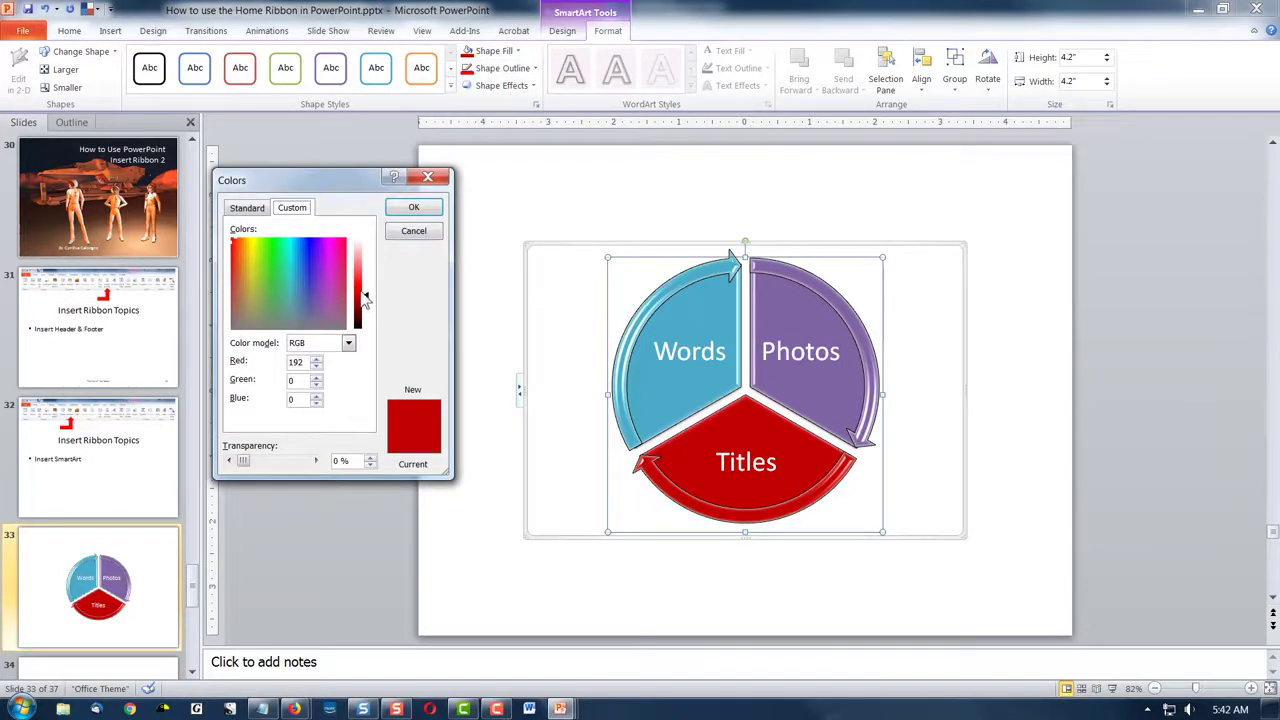
{"action": "left_click", "coordinate": [414, 208]}
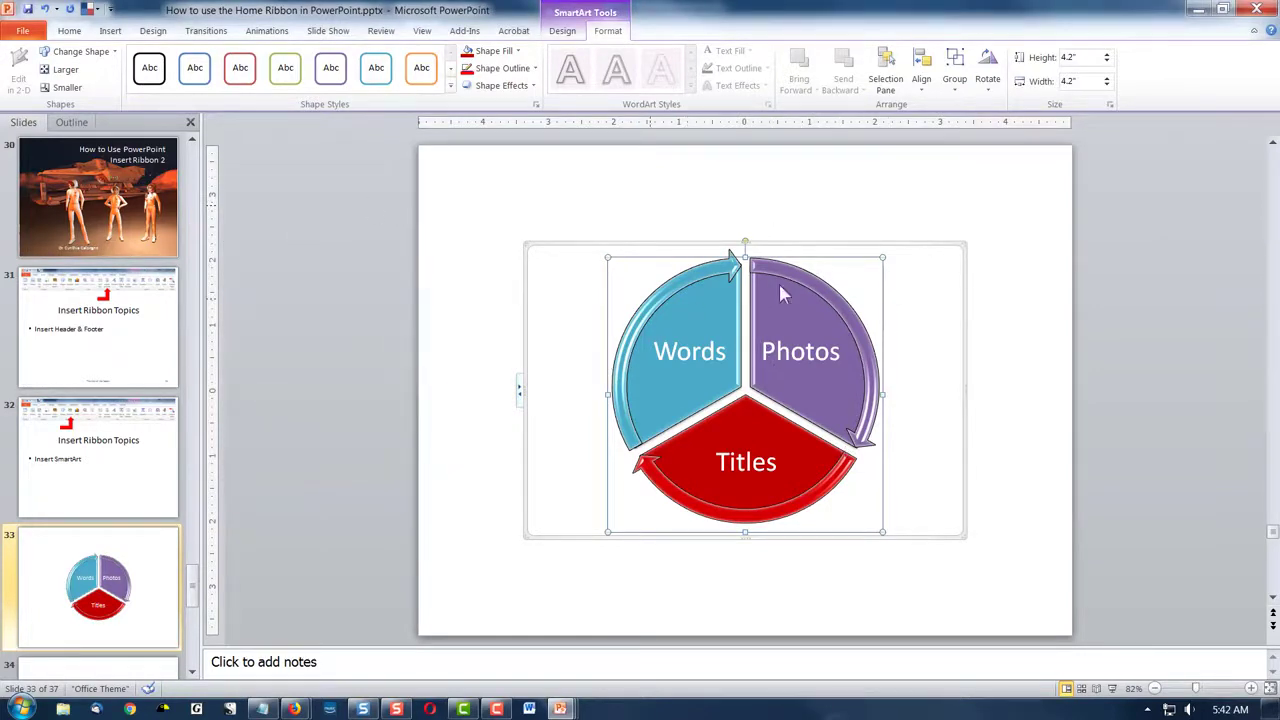
{"action": "left_click", "coordinate": [1001, 402]}
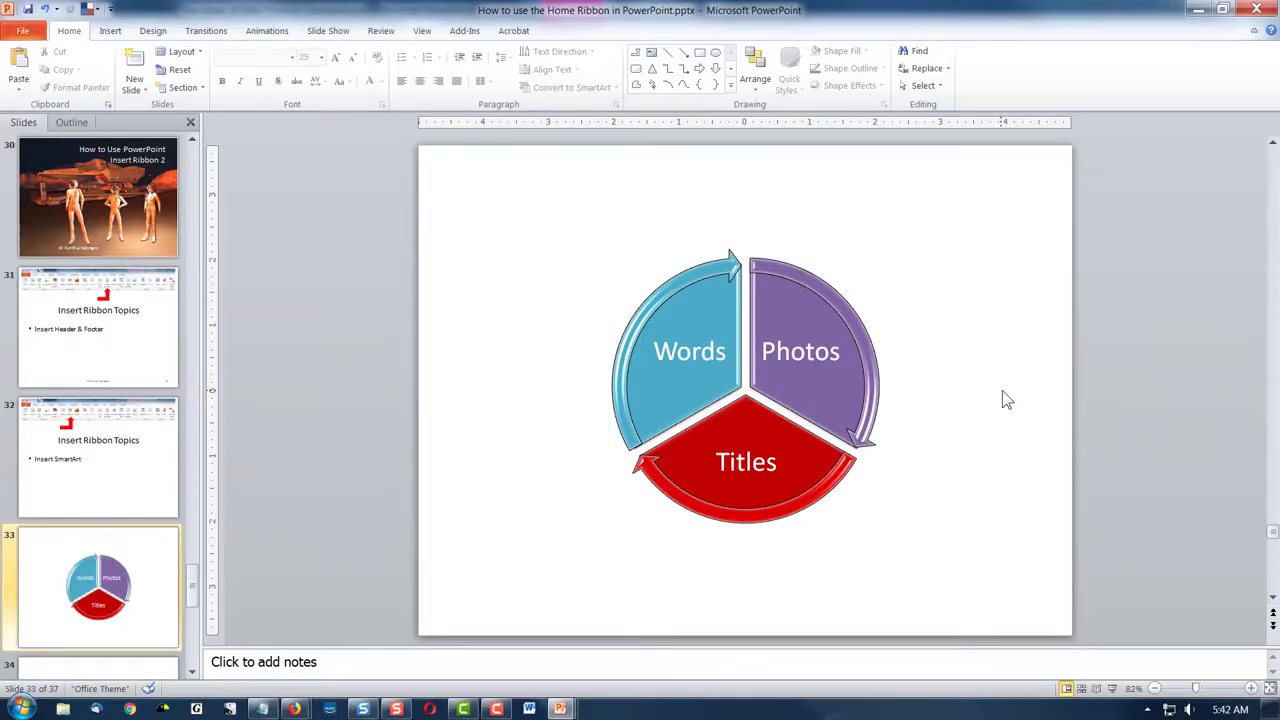
- Draw a text box below the cycle diagram and type 'Graphic by' followed by the author's name
{"action": "left_click", "coordinate": [112, 31]}
{"action": "left_click", "coordinate": [400, 65]}
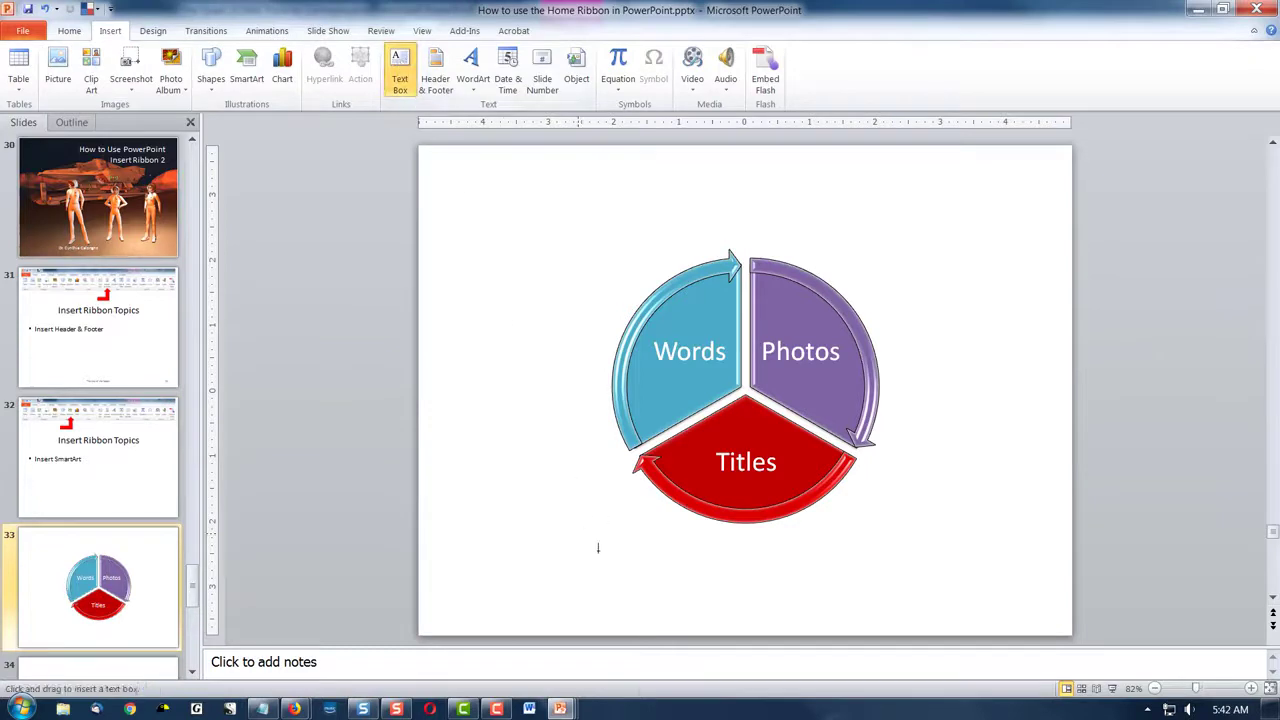
{"action": "mouse_move", "coordinate": [630, 565]}
{"action": "left_mouse_down"}
{"action": "mouse_move", "coordinate": [794, 614]}
{"action": "mouse_move", "coordinate": [881, 620]}
{"action": "left_mouse_up"}
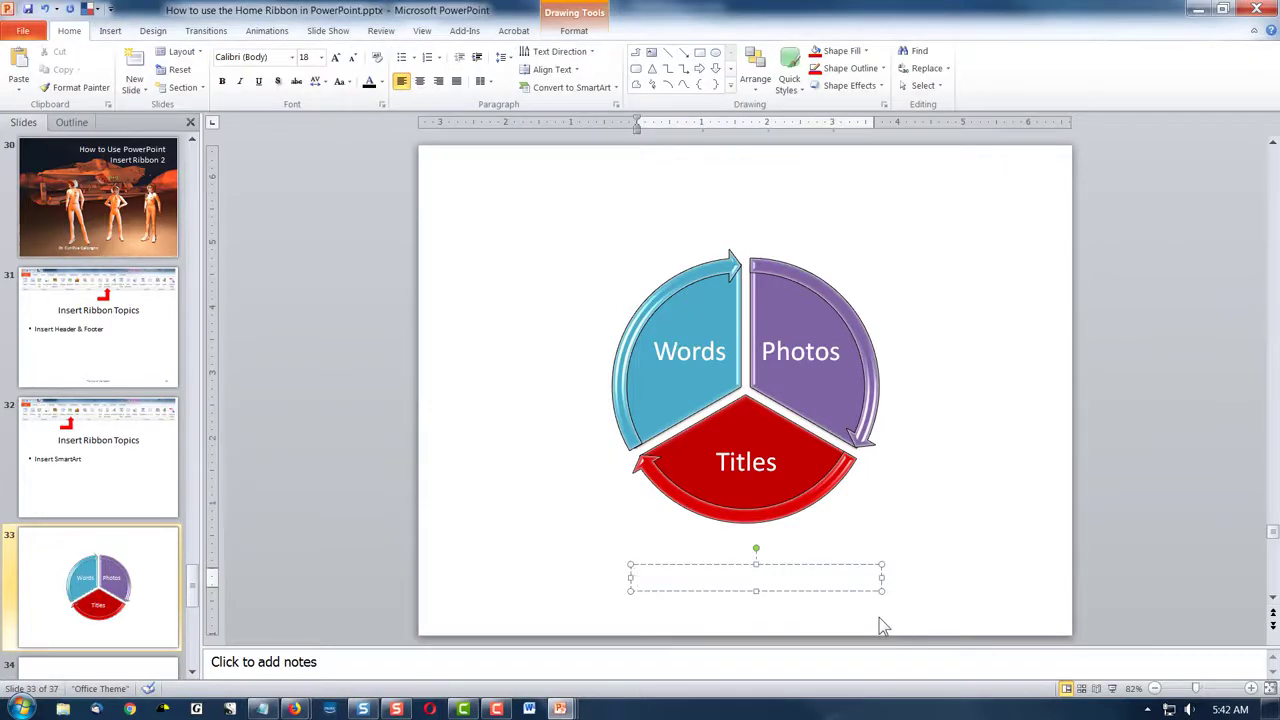
{"action": "type", "text": "Graphic by Dr. C"}
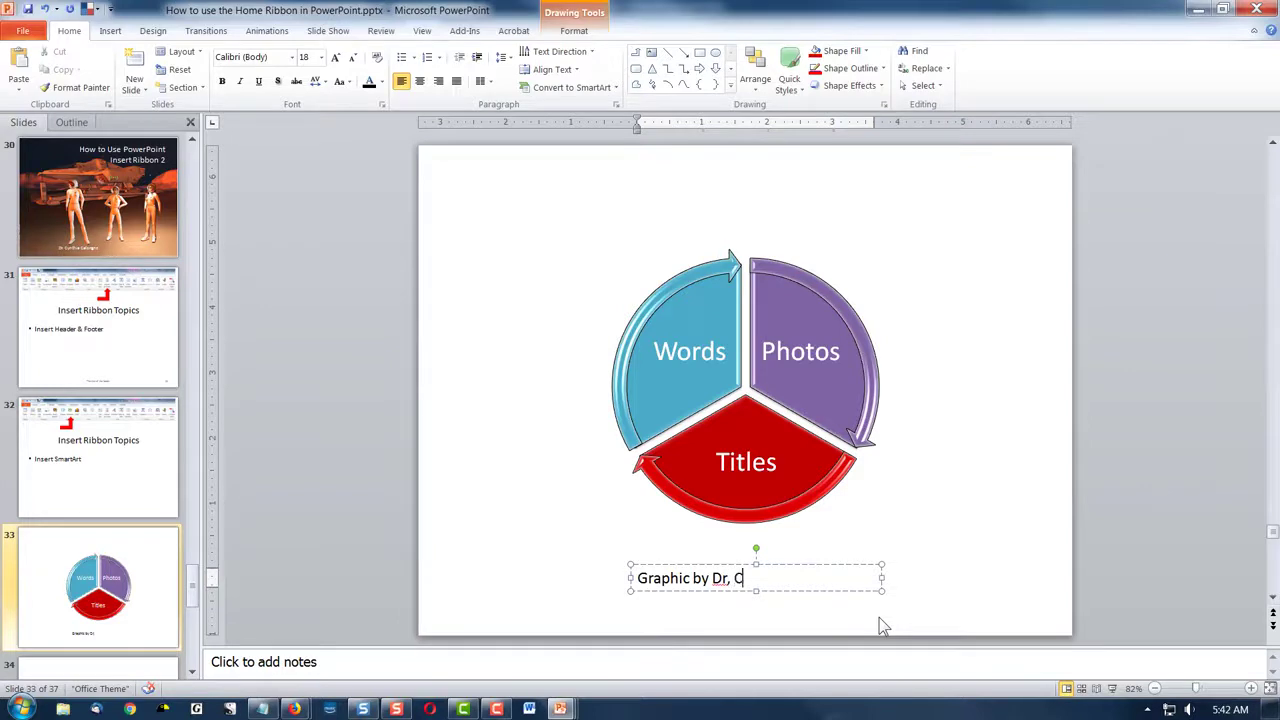
{"action": "key", "text": "BackSpace"}
{"action": "key", "text": "BackSpace"}
{"action": "type", "text": "C."}
- Centre the caption's text, then Align Center the caption with the cycle diagram
{"action": "left_click", "coordinate": [782, 590]}
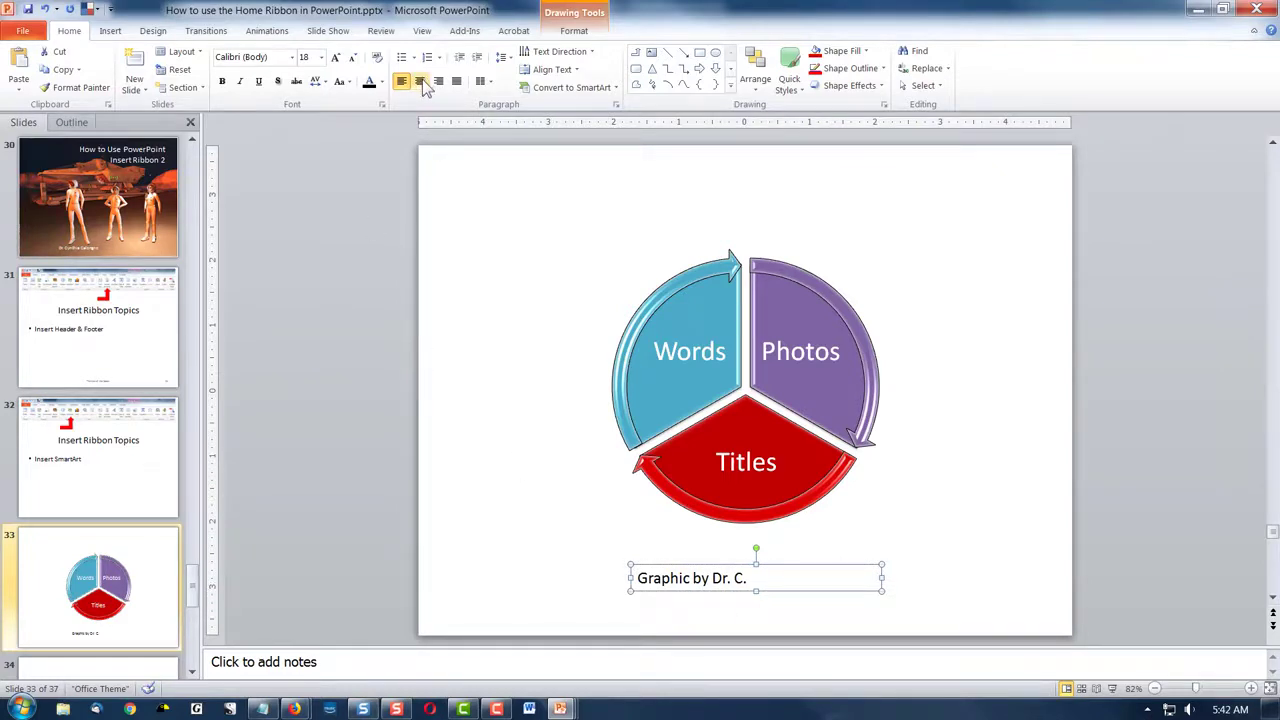
{"action": "left_click", "coordinate": [420, 81]}
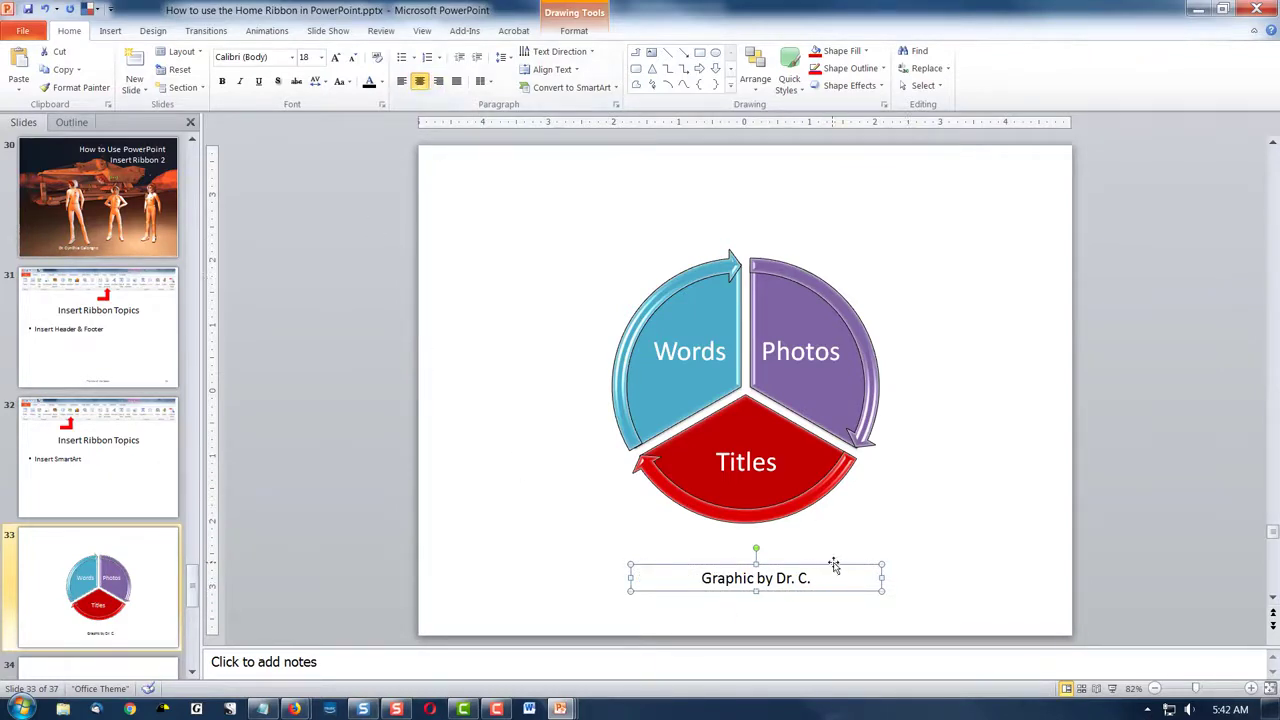
{"action": "left_click", "coordinate": [849, 368], "text": "shift"}
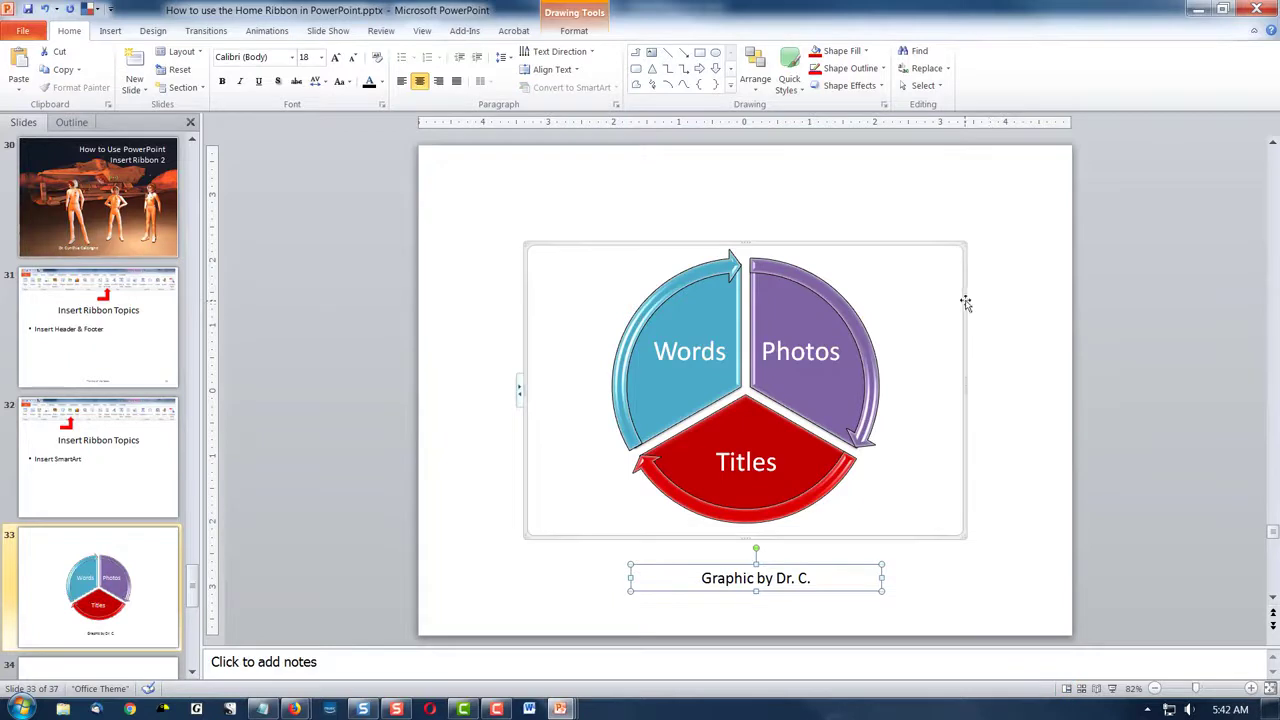
{"action": "left_click", "coordinate": [965, 302], "text": "shift"}
{"action": "left_click", "coordinate": [887, 307], "text": "shift"}
{"action": "left_click", "coordinate": [762, 78]}
{"action": "mouse_move", "coordinate": [700, 284]}
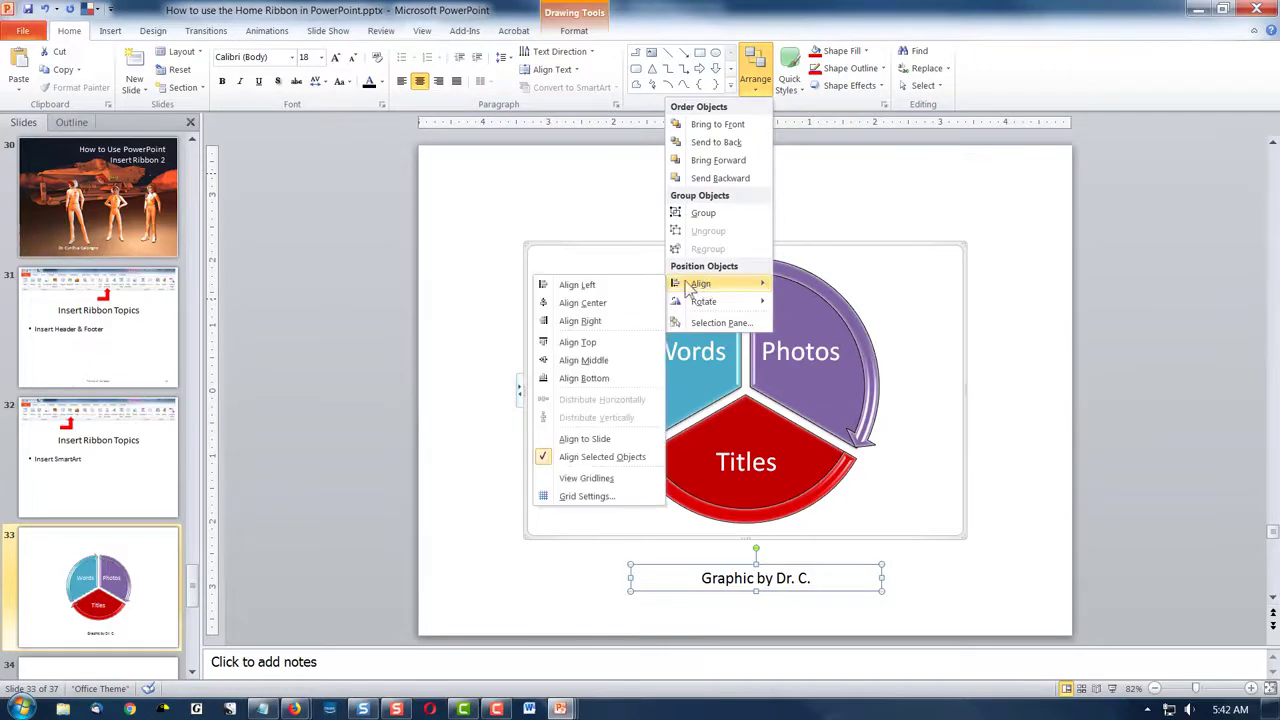
{"action": "left_click", "coordinate": [603, 301]}
{"action": "left_click", "coordinate": [1058, 400]}
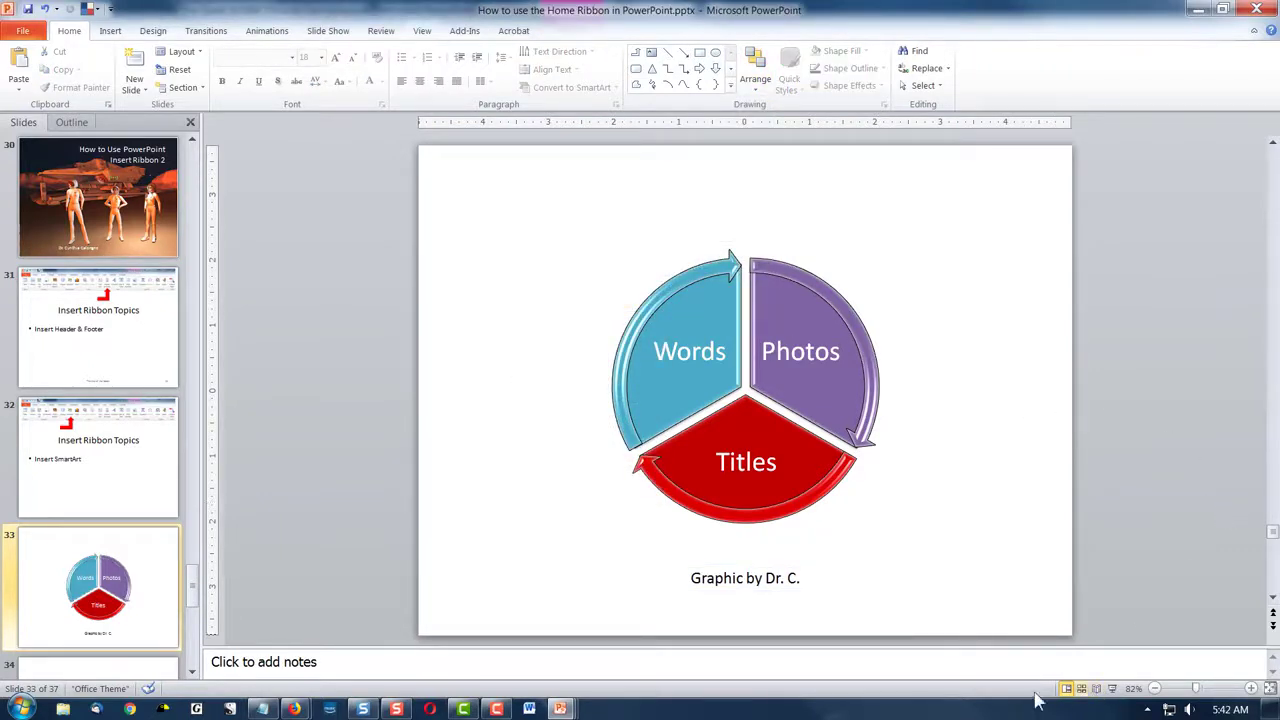
- Switch slide 33 to the Title Only layout
{"action": "right_click", "coordinate": [1016, 614]}
{"action": "mouse_move", "coordinate": [960, 570]}
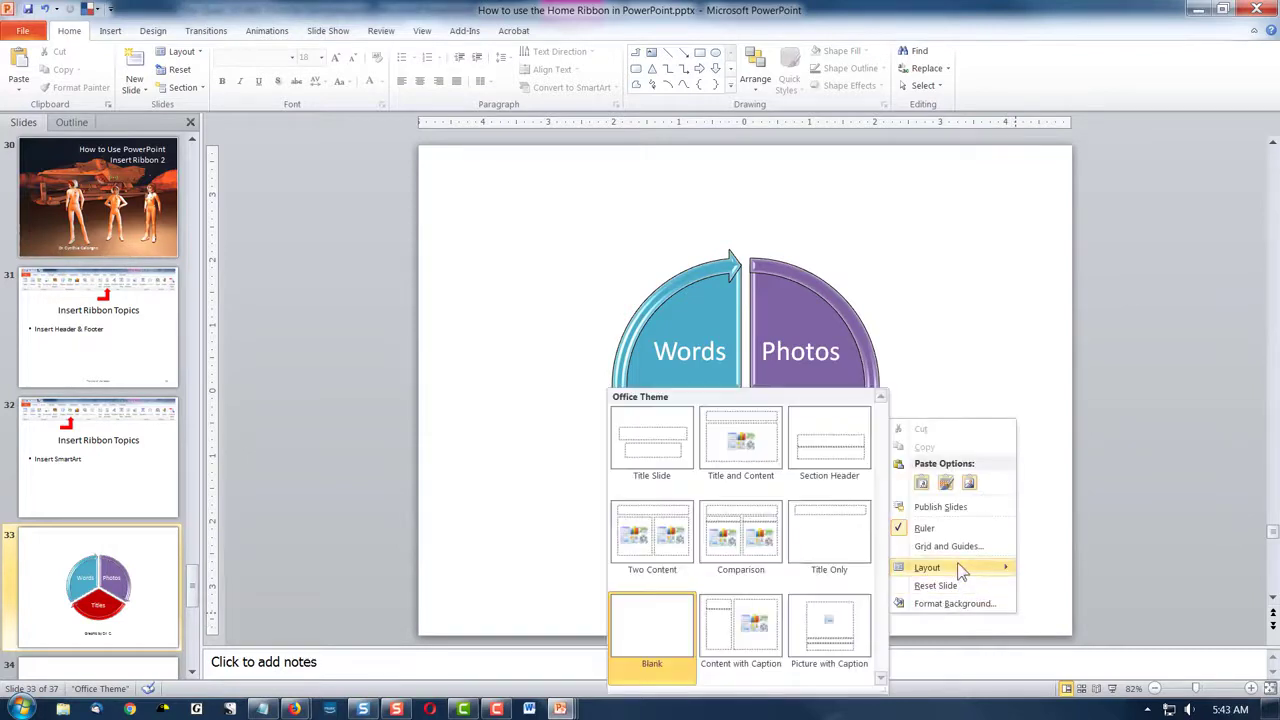
{"action": "left_click", "coordinate": [838, 537]}
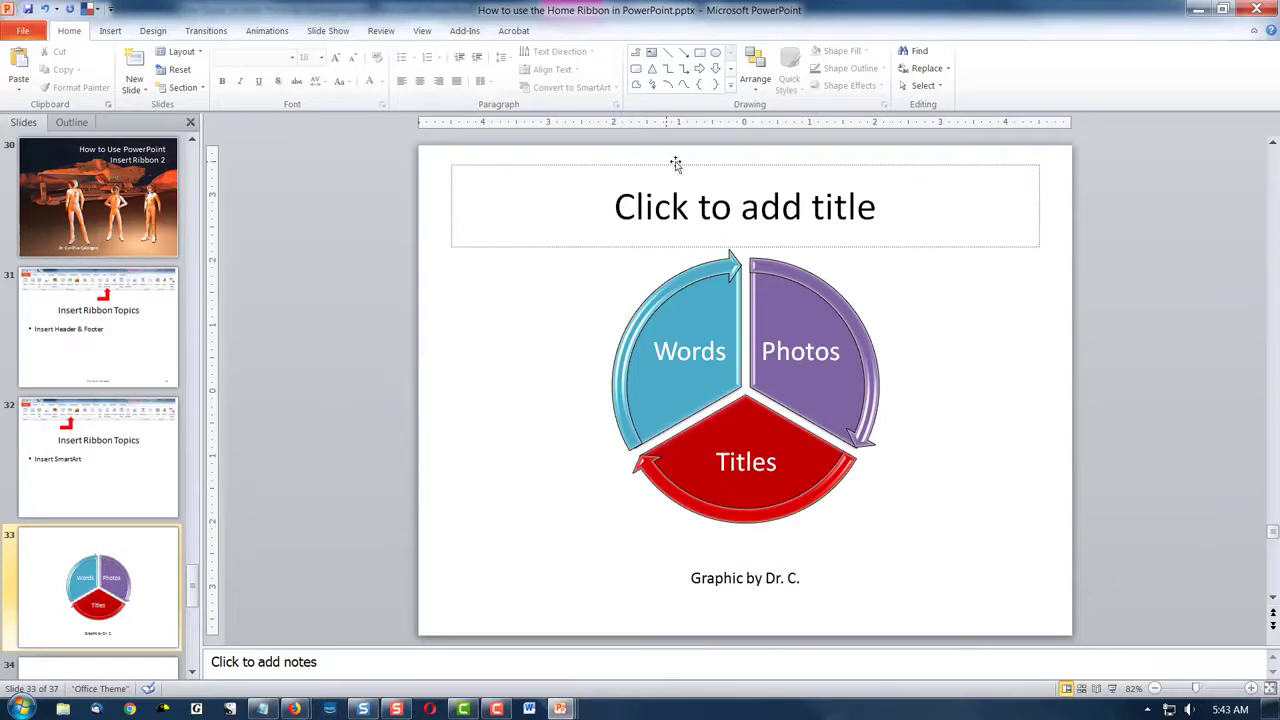
- Type the slide title 'SmartArt Example'
{"action": "left_click", "coordinate": [730, 202]}
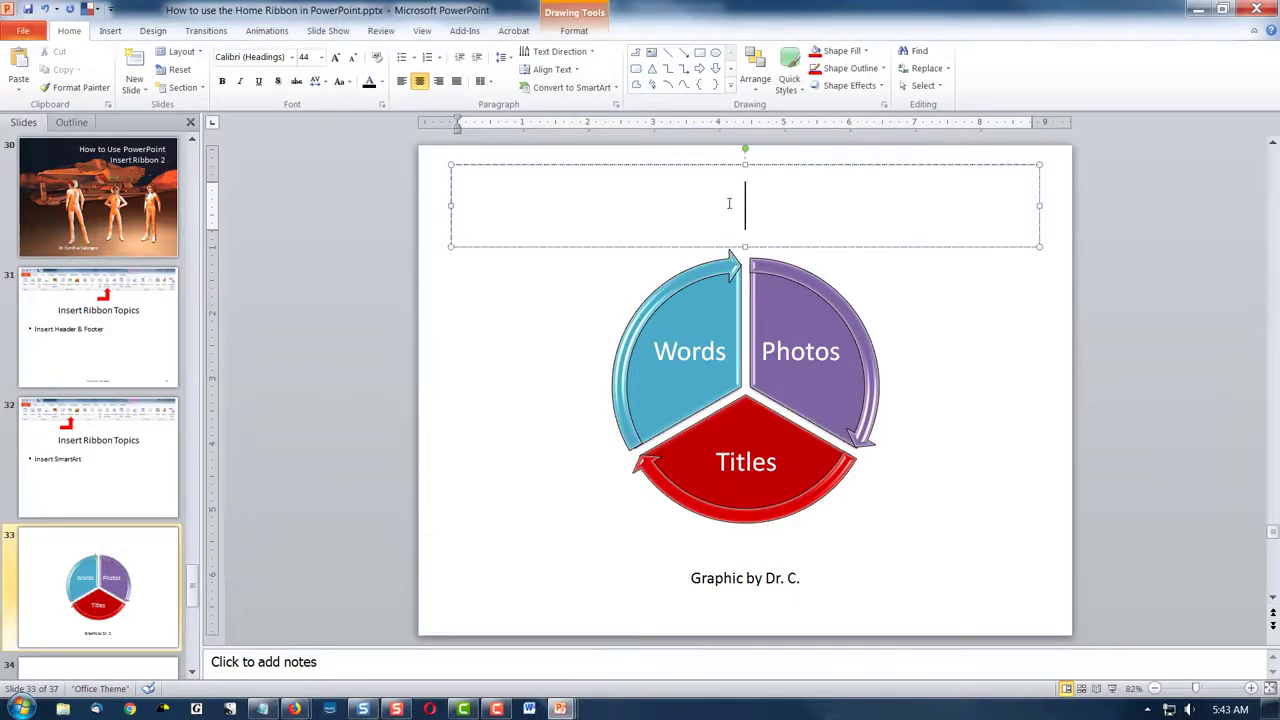
{"action": "type", "text": "Smn"}
{"action": "key", "text": "BackSpace"}
{"action": "key", "text": "BackSpace"}
{"action": "type", "text": "m"}
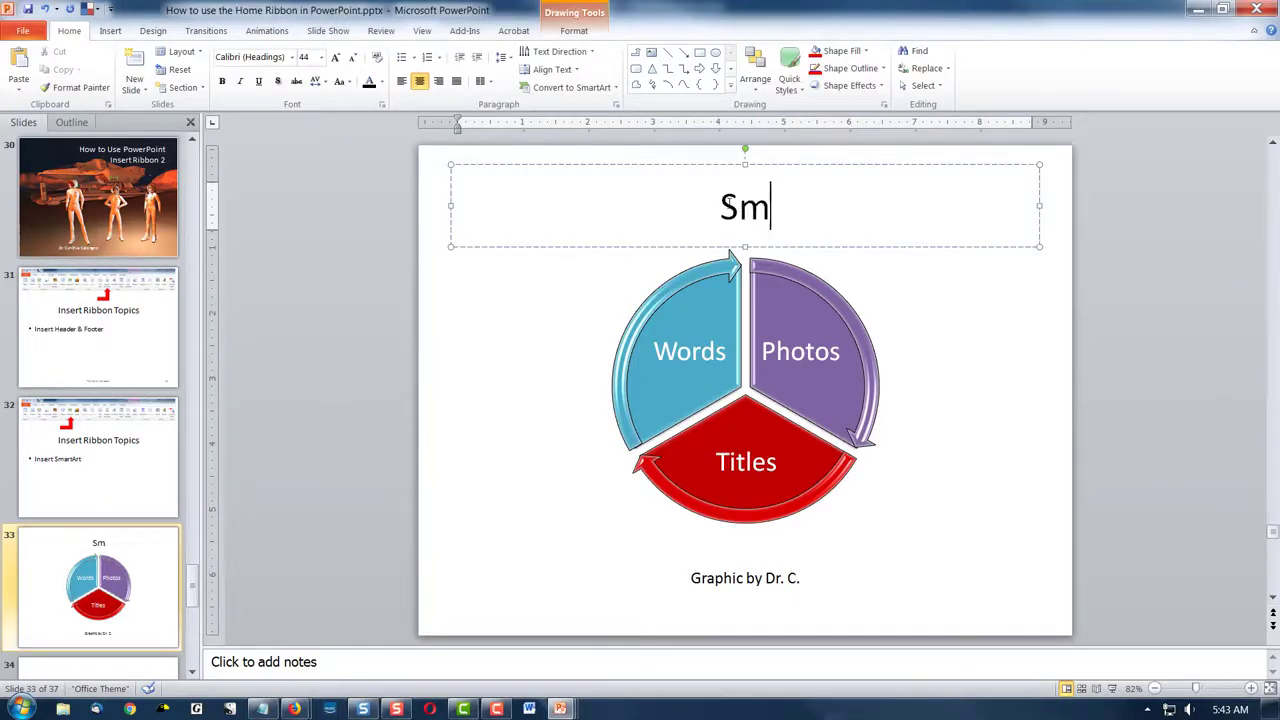
{"action": "type", "text": "artArt E"}
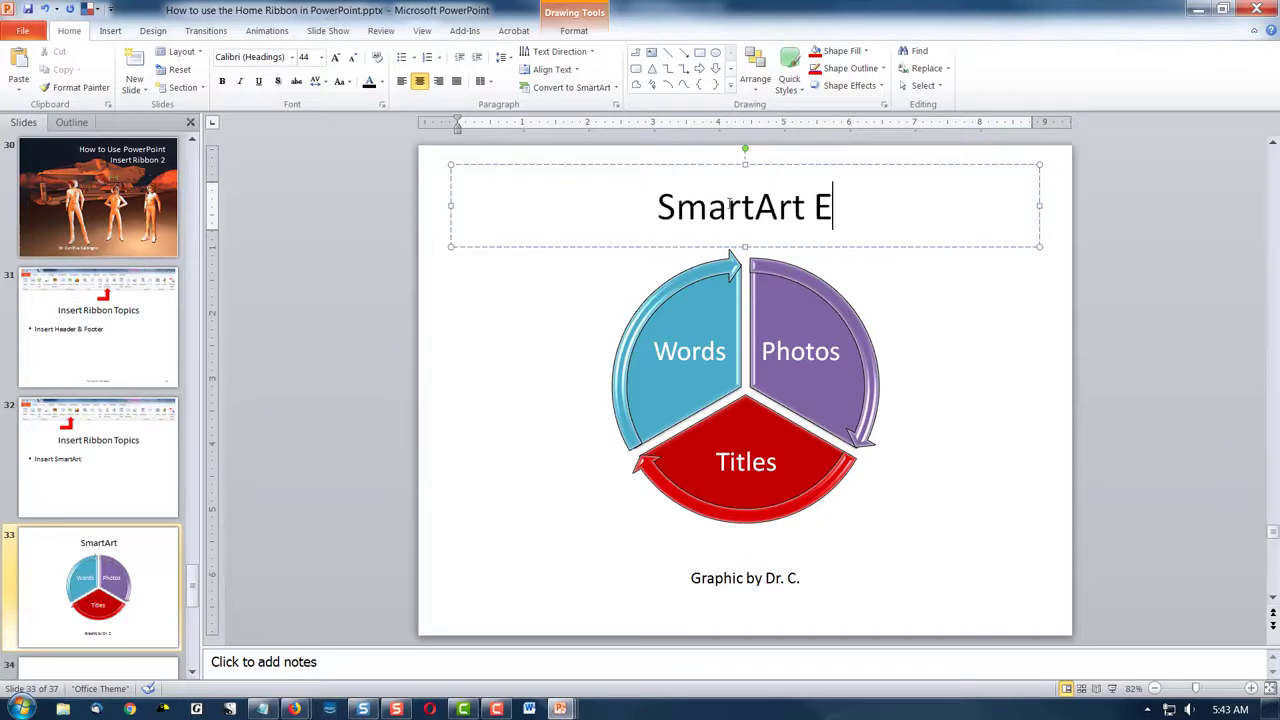
{"action": "type", "text": "xample"}
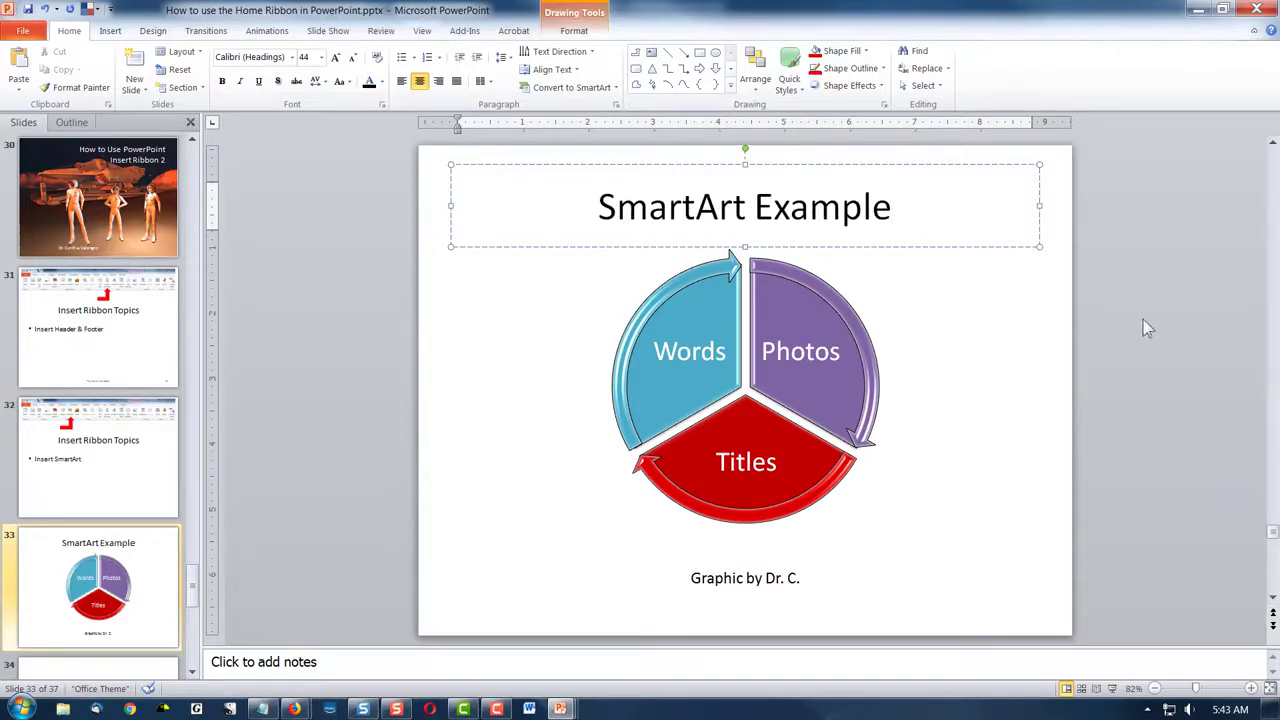
{"action": "left_click", "coordinate": [1145, 326]}
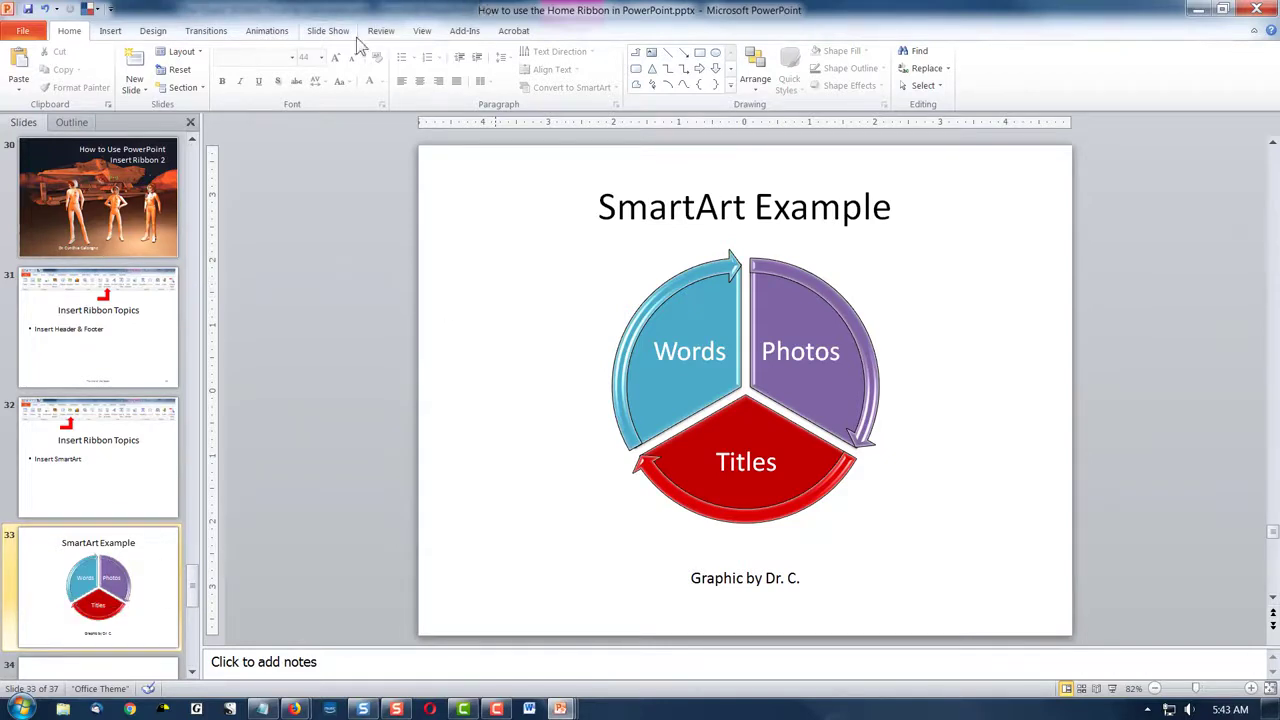
- Start the slide show from the current slide and advance to the astronauts-on-a-beach slide
{"action": "left_click", "coordinate": [422, 31]}
{"action": "left_click", "coordinate": [330, 31]}
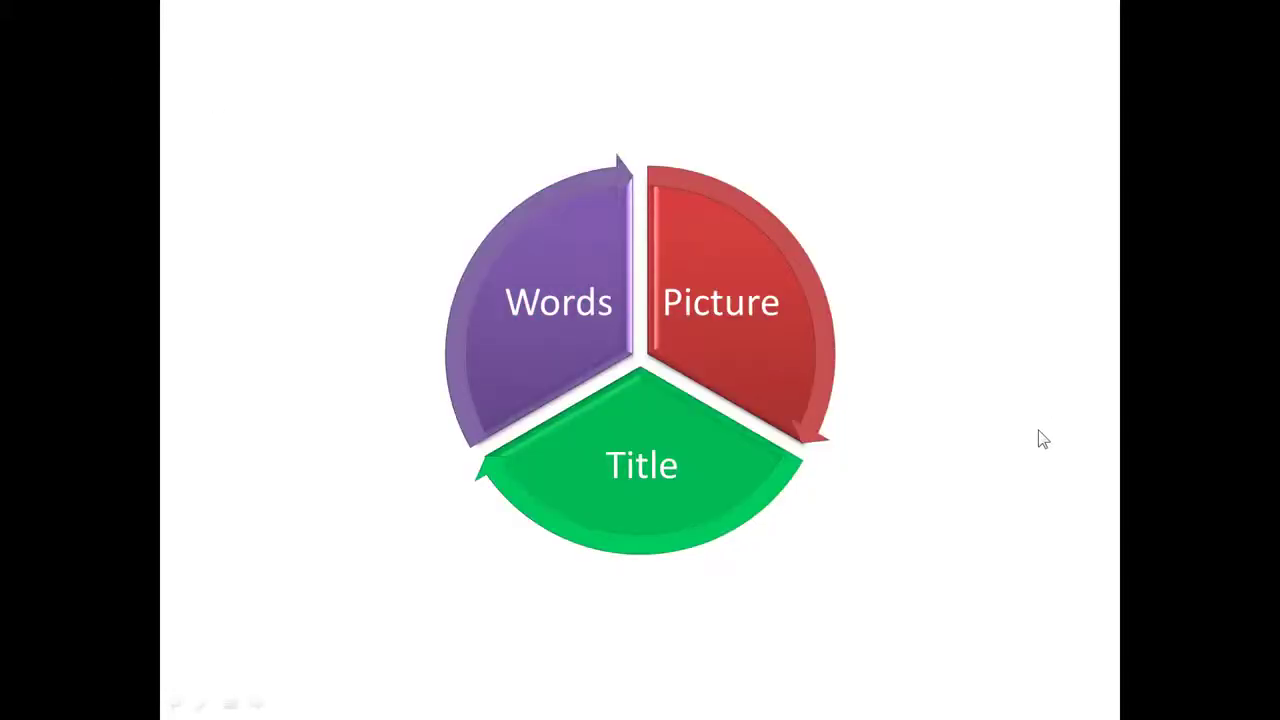
{"action": "right_click", "coordinate": [1014, 425]}
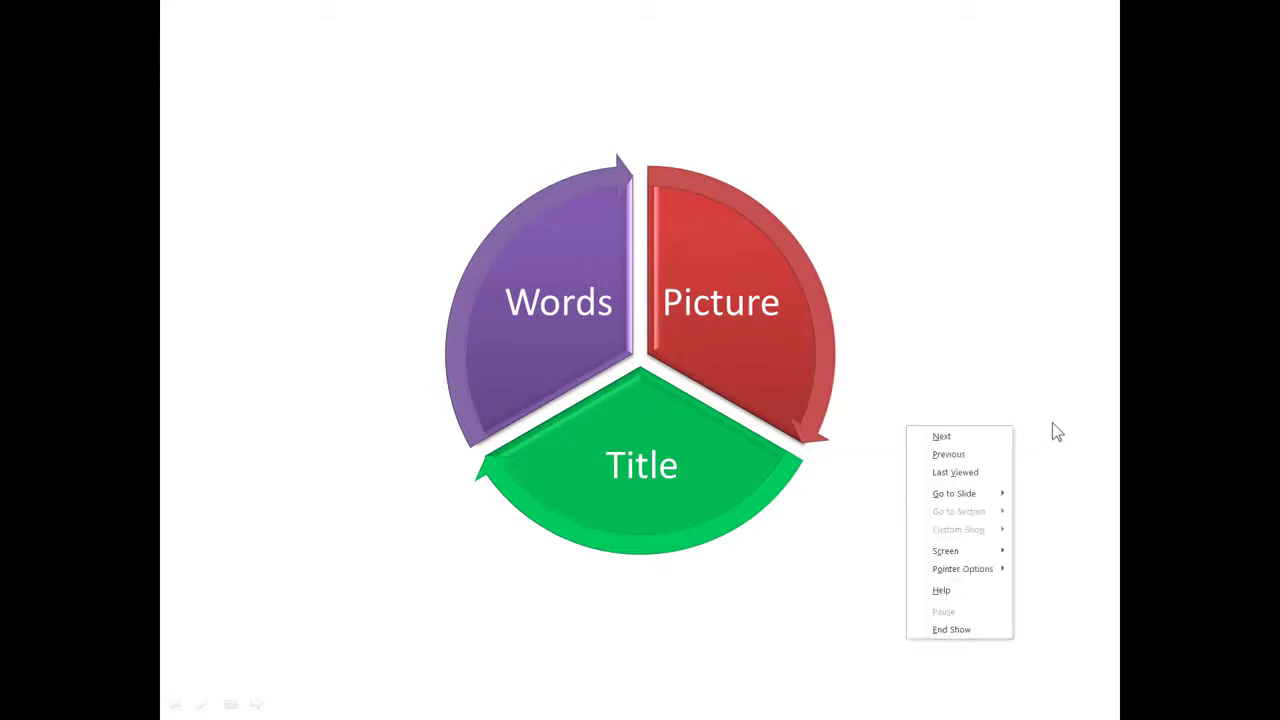
{"action": "left_click", "coordinate": [1056, 432]}
{"action": "left_click", "coordinate": [1056, 432]}
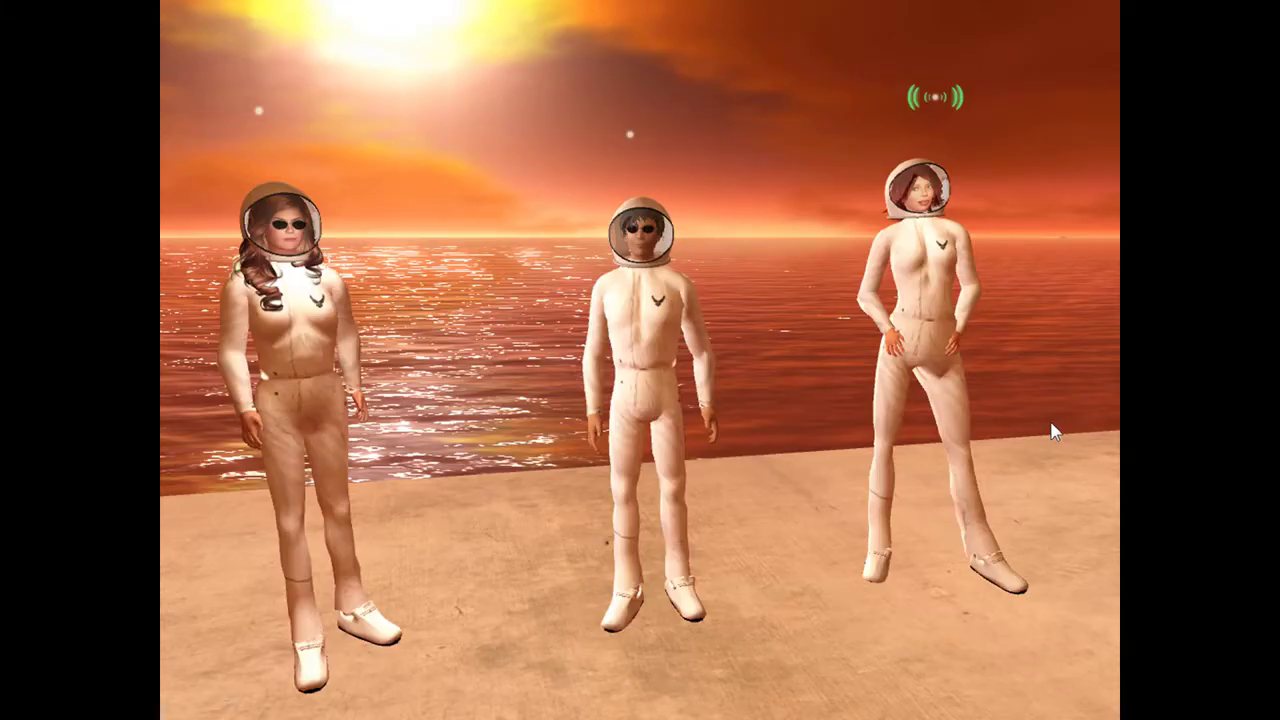